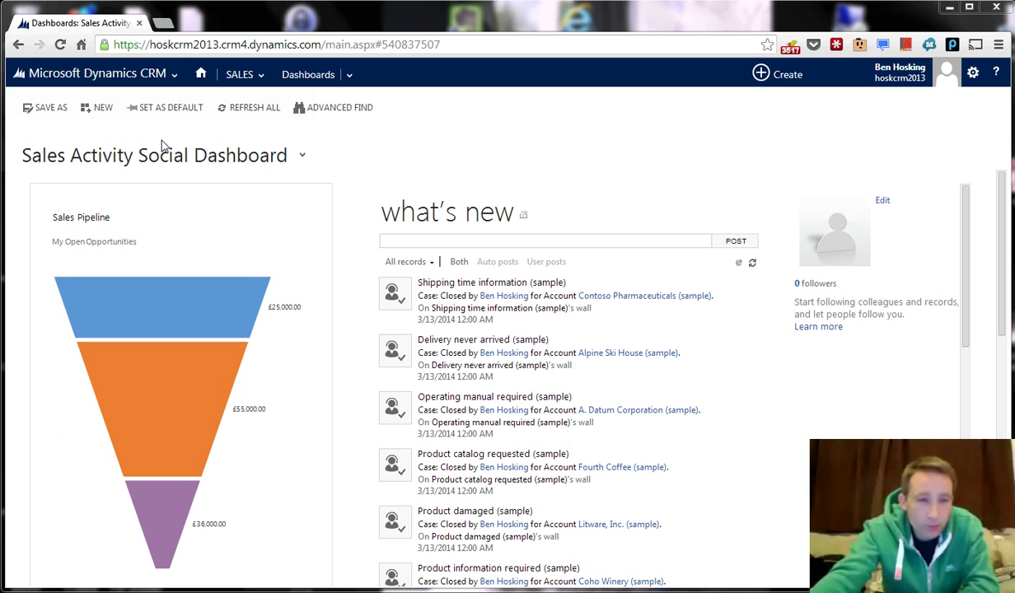
Browse the Sales area tiles, return to the Sales Activity Social Dashboard, and click into the what's new post box.
click(176, 75)
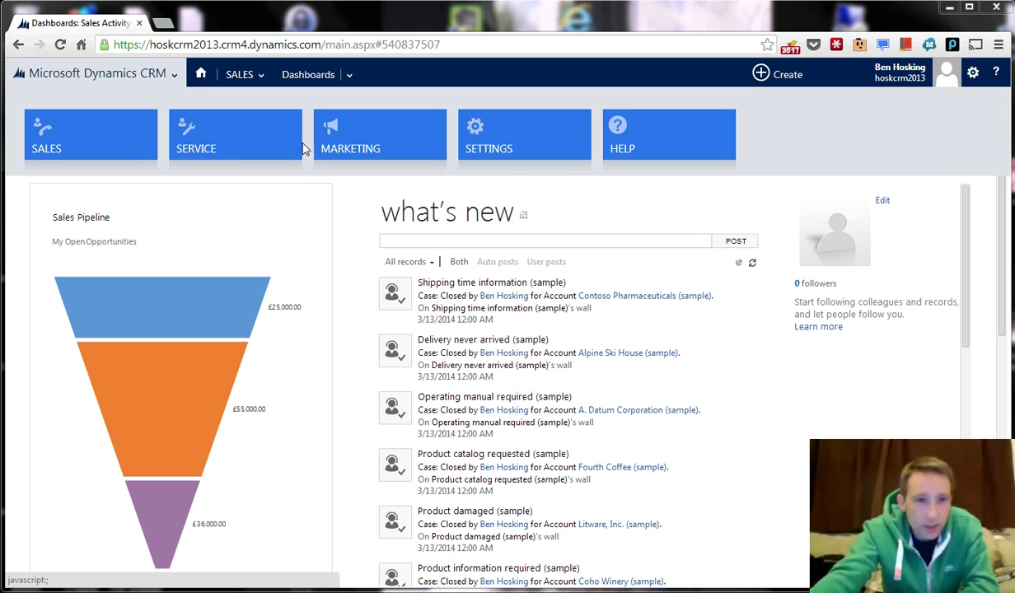
click(260, 75)
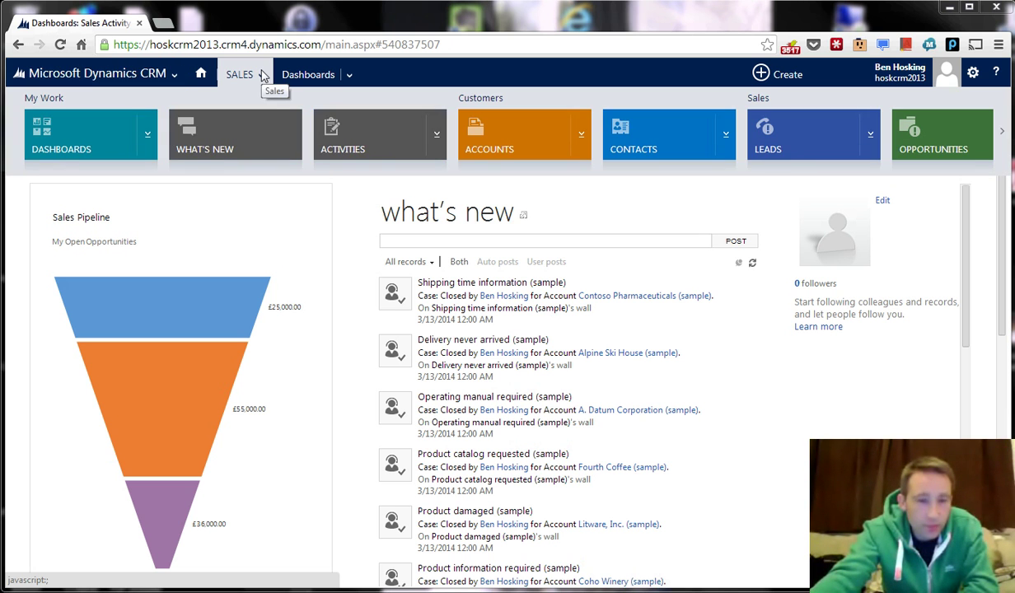
click(173, 75)
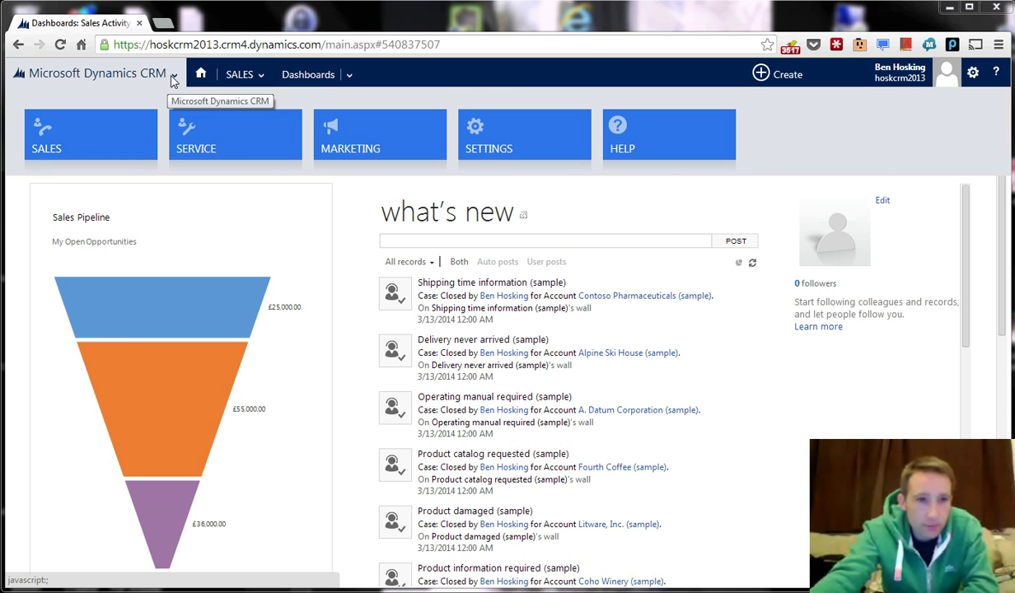
click(108, 119)
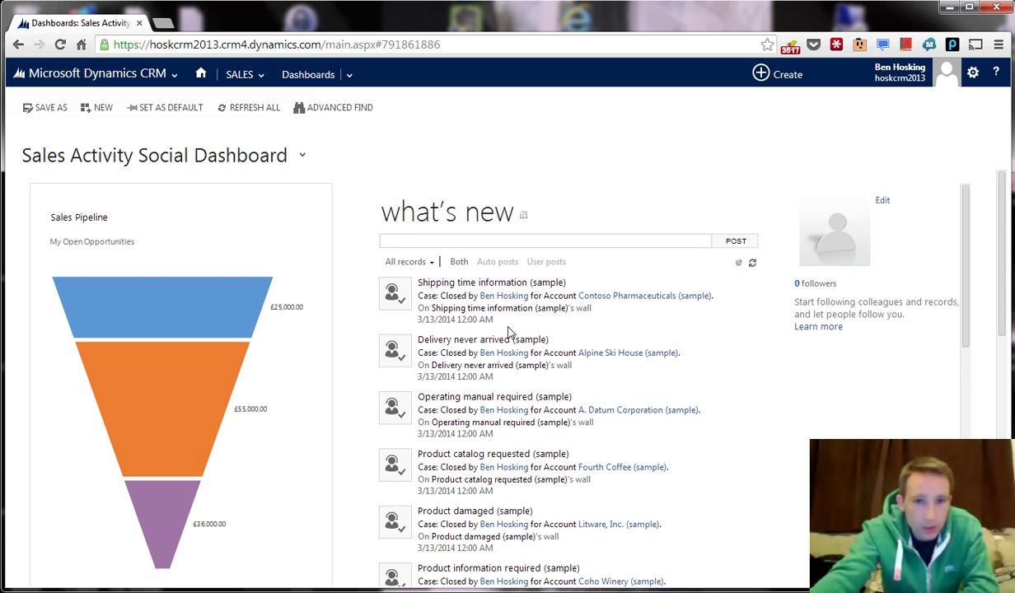
click(575, 249)
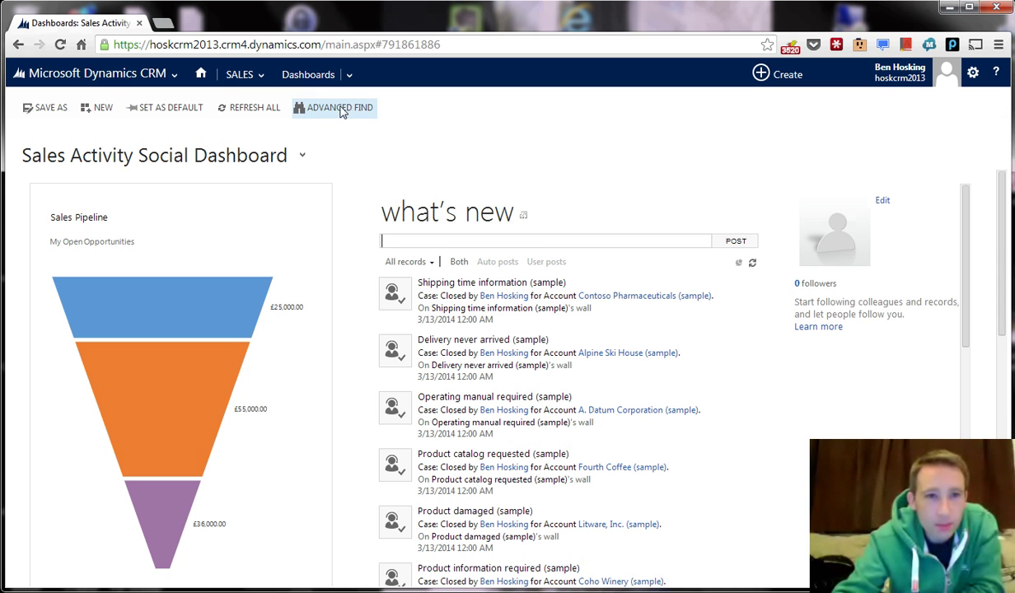
click(163, 76)
click(239, 76)
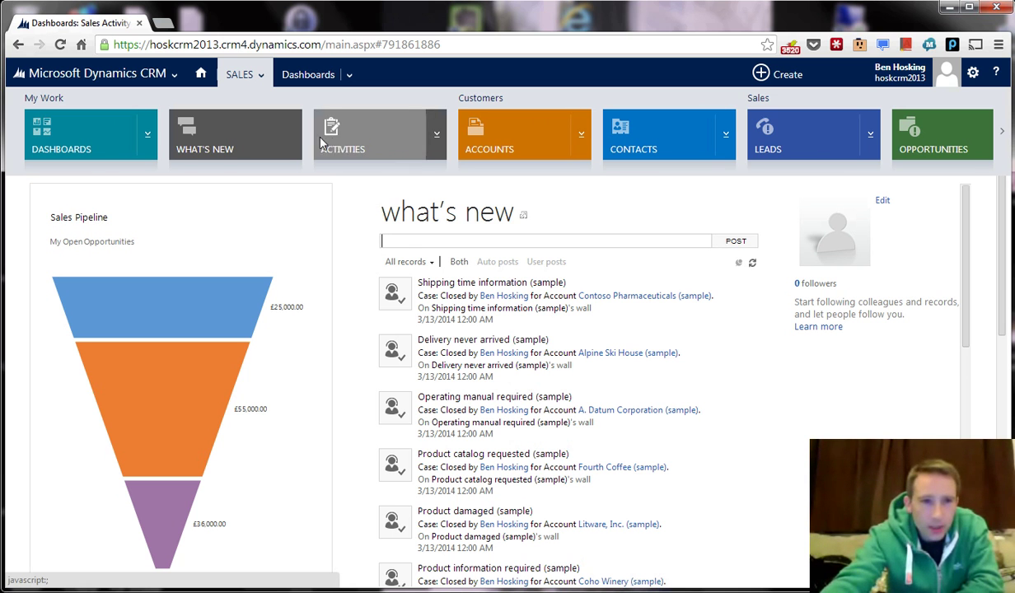
click(586, 144)
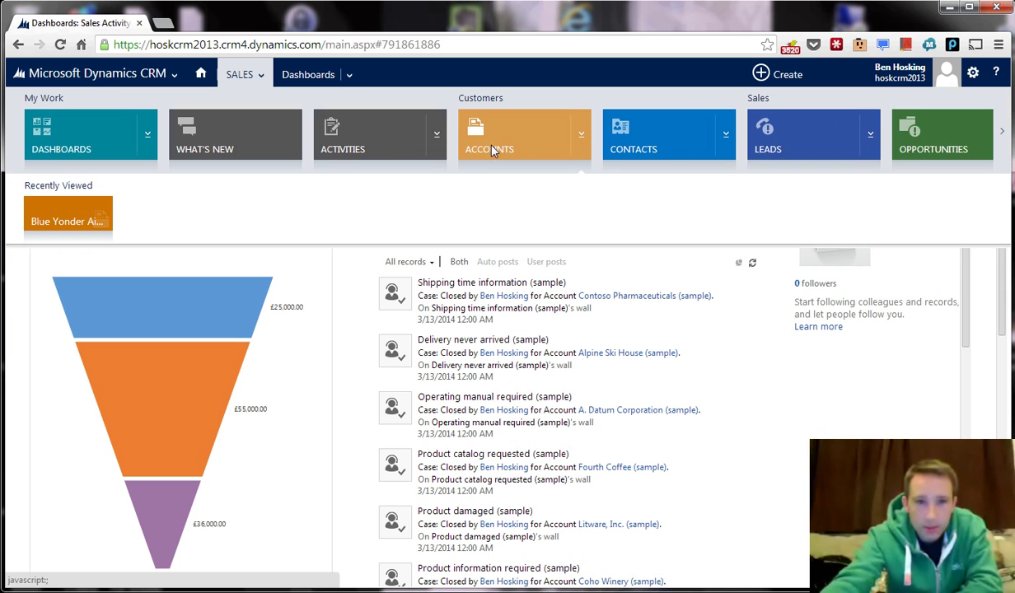
click(1000, 135)
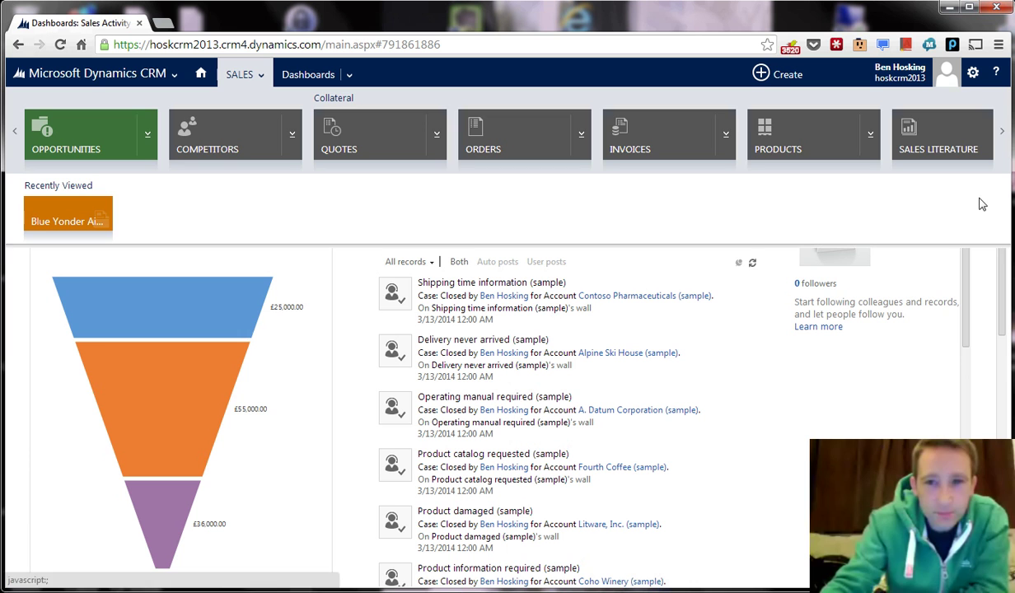
click(708, 318)
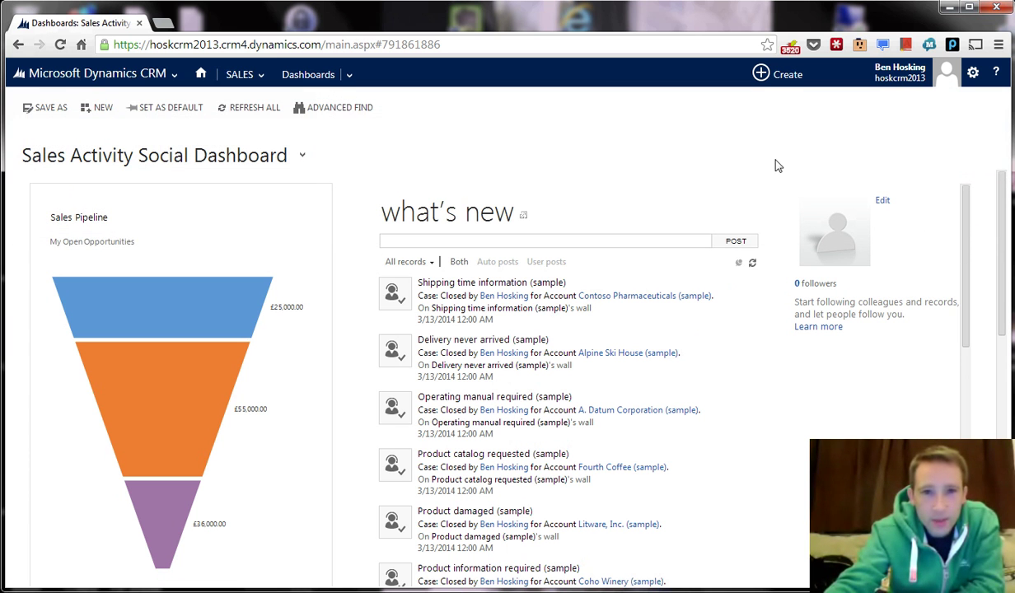
click(260, 76)
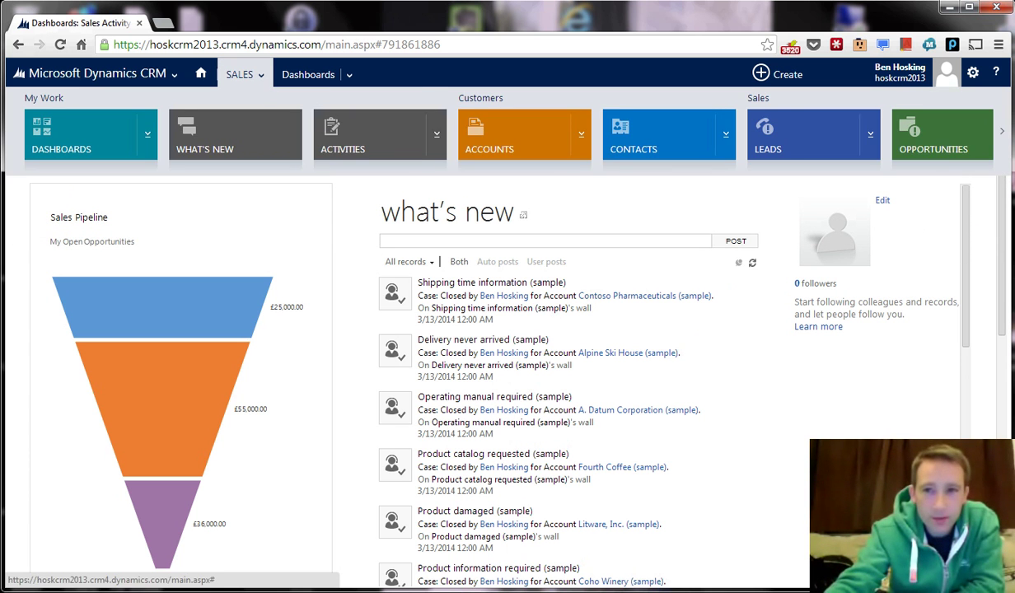
click(1003, 133)
click(1002, 133)
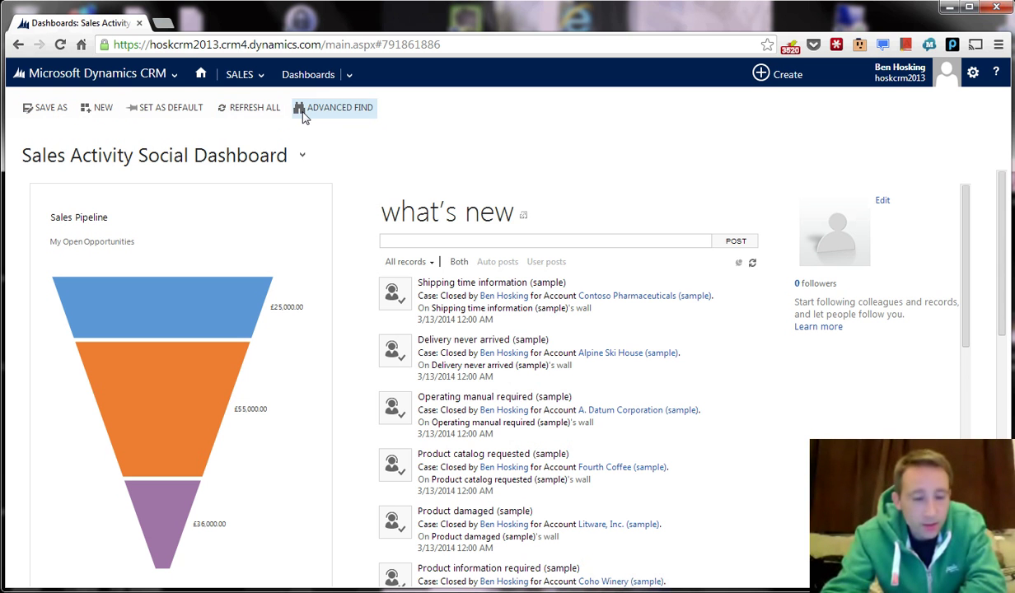
Show the Sales area's navigation tiles from the top navigation bar.
click(97, 73)
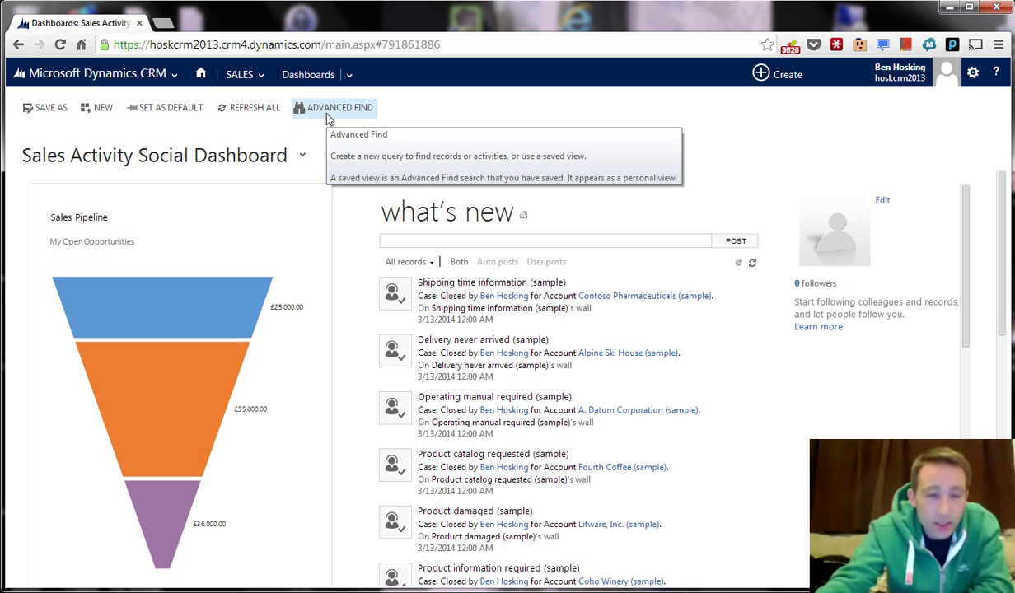
click(240, 74)
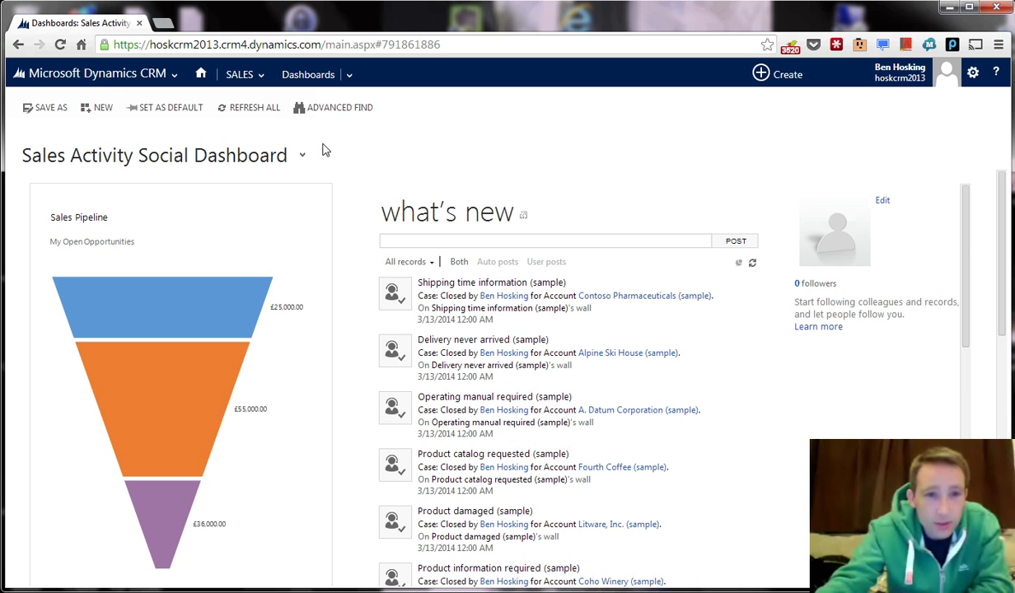
Open Blue Yonder Airlines (sample) from My Active Accounts after checking the list's overflow commands.
click(257, 75)
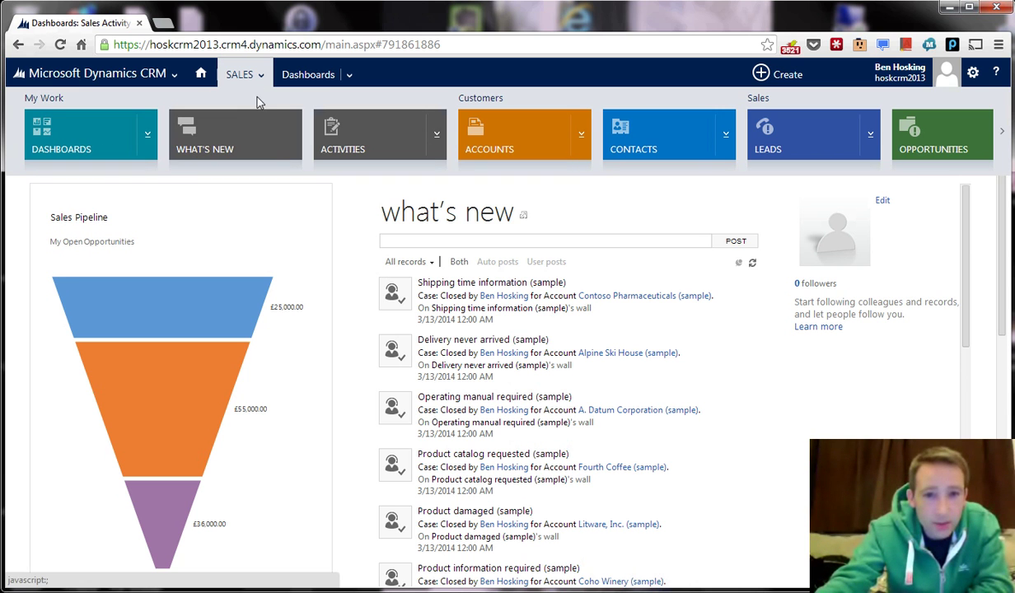
click(512, 141)
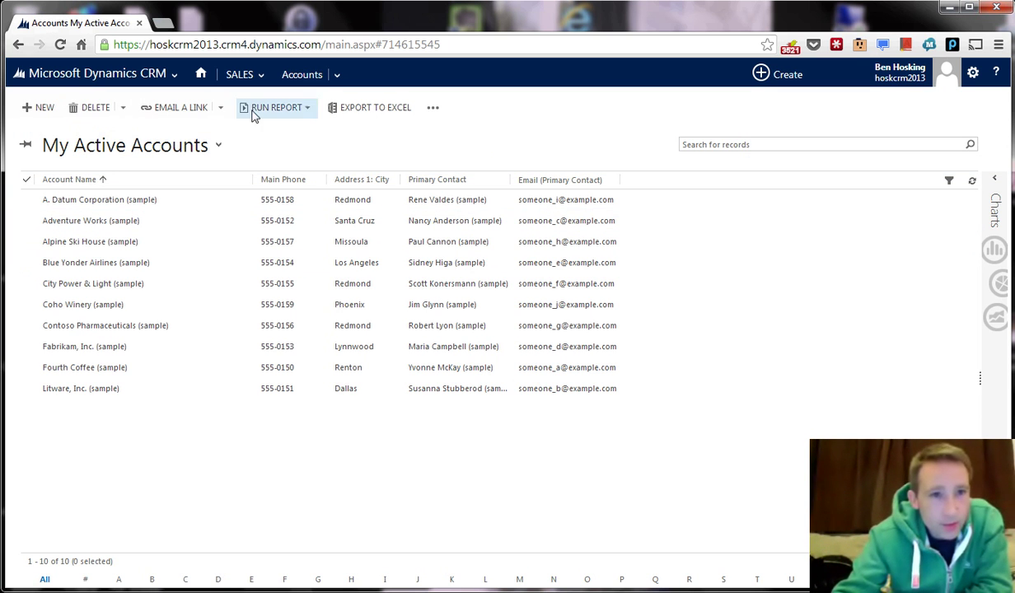
click(435, 112)
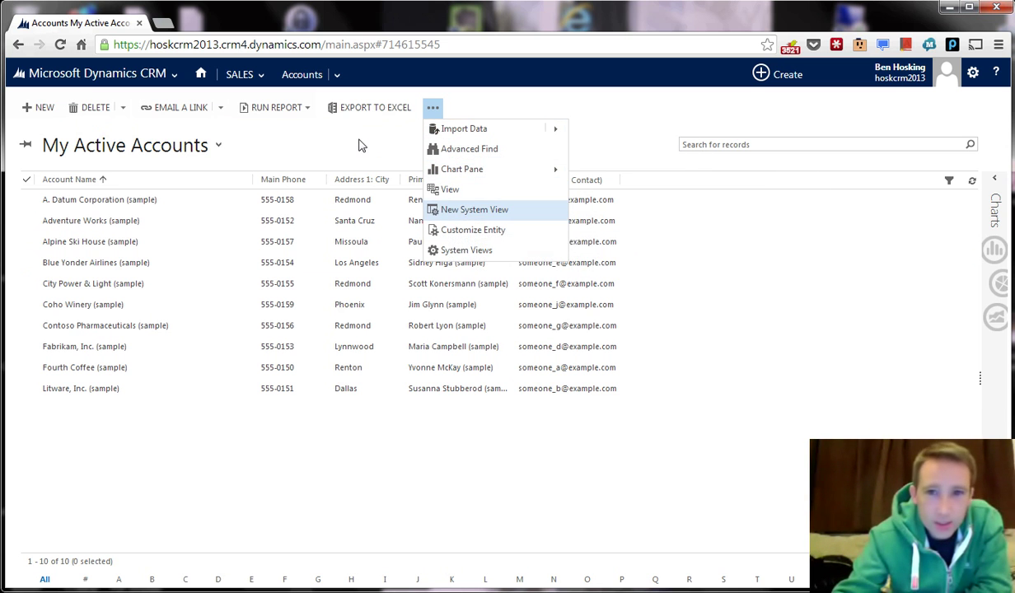
click(358, 145)
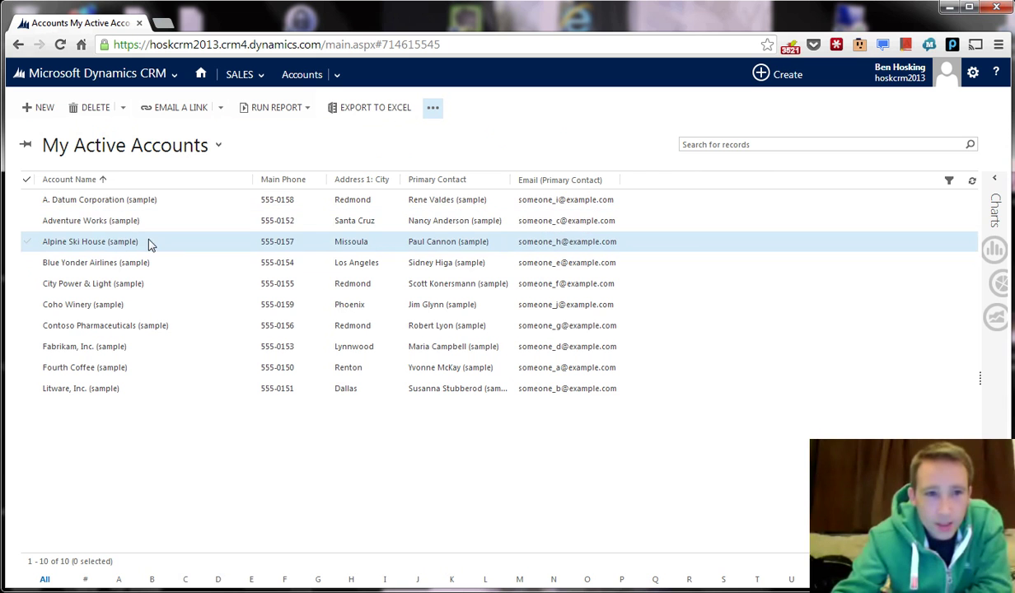
click(91, 263)
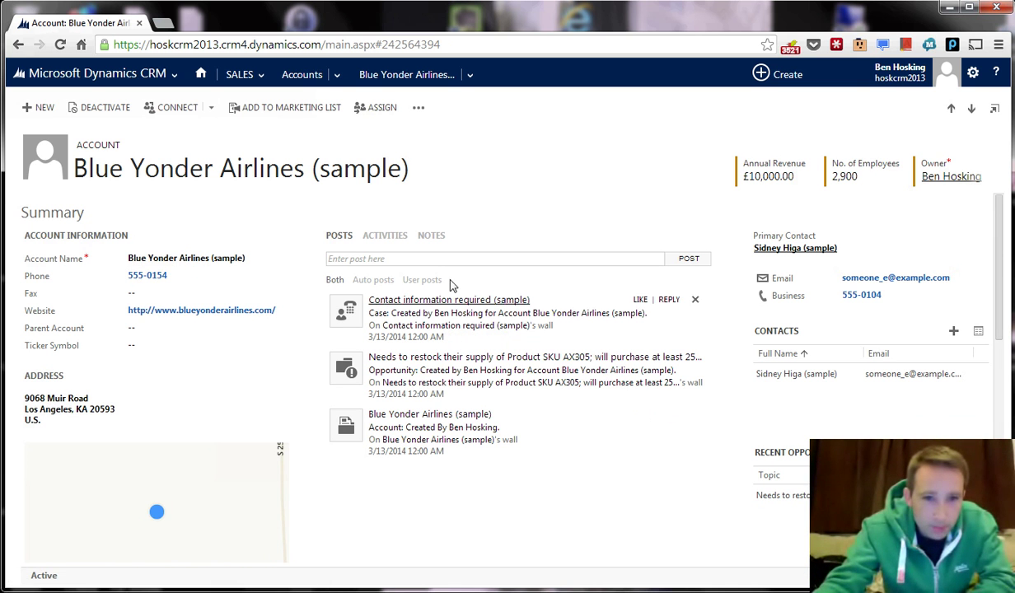
Add a completed phone call from the account's Activities tab.
click(387, 237)
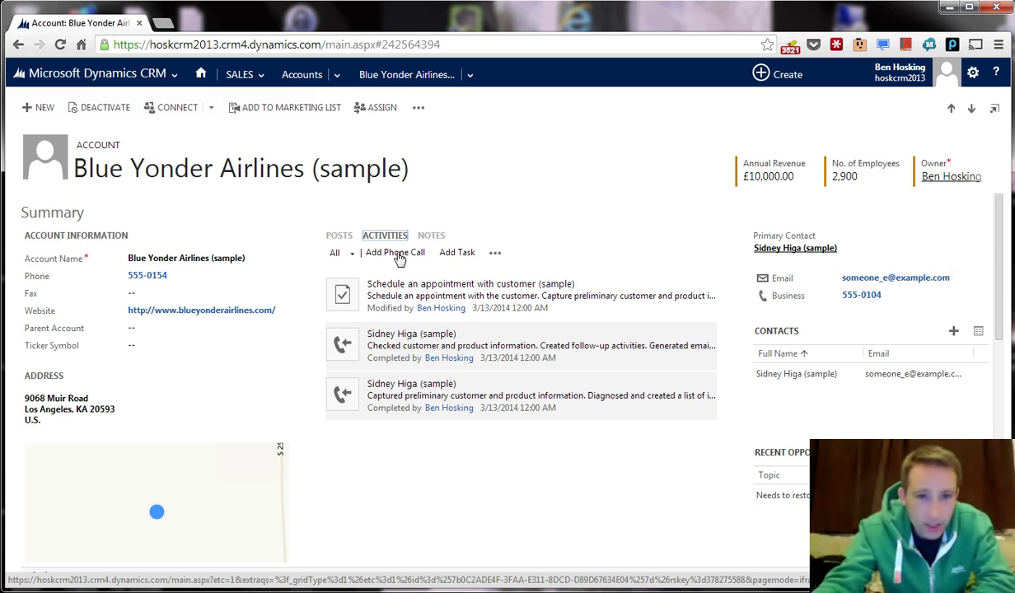
click(493, 253)
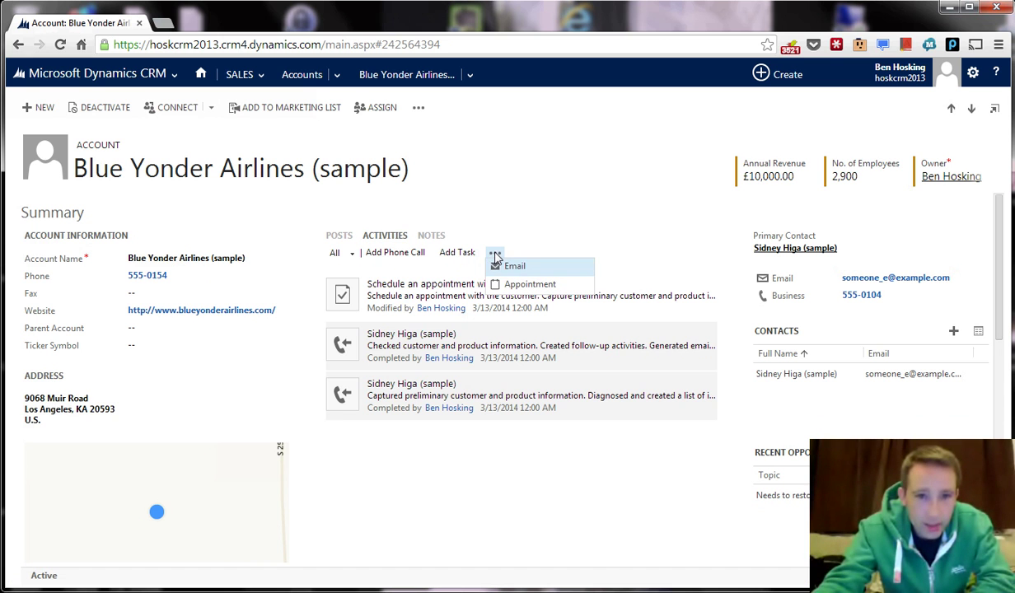
click(411, 253)
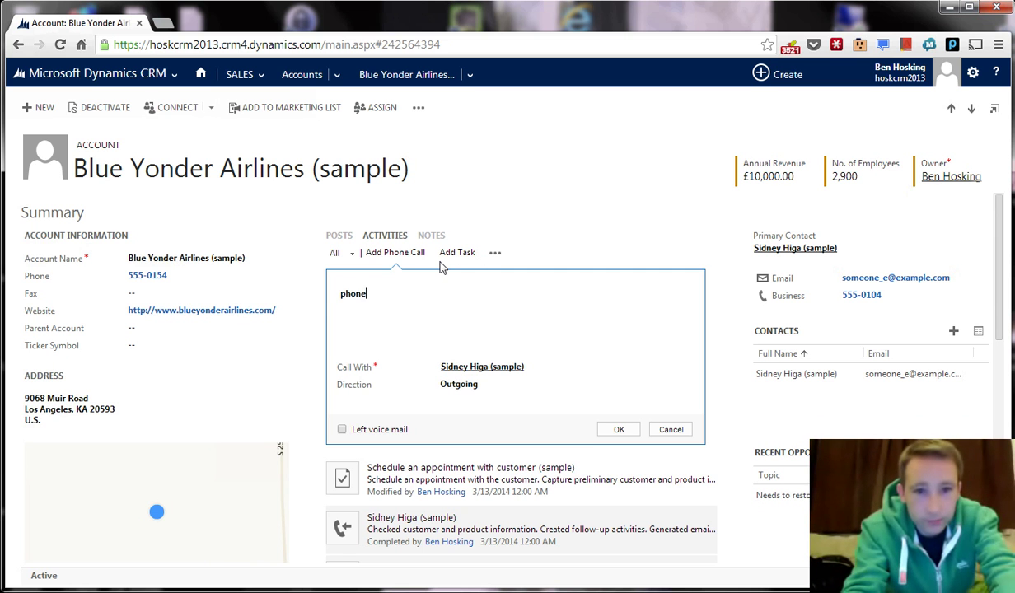
click(614, 430)
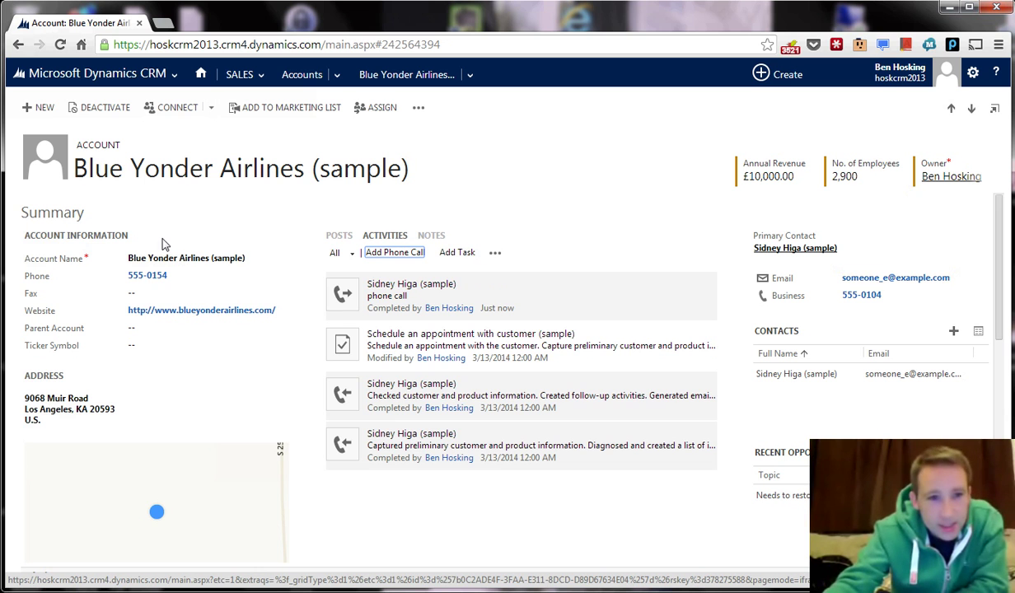
Switch the Summary feed to Posts after viewing Notes and Activities, then review the Details section.
click(431, 236)
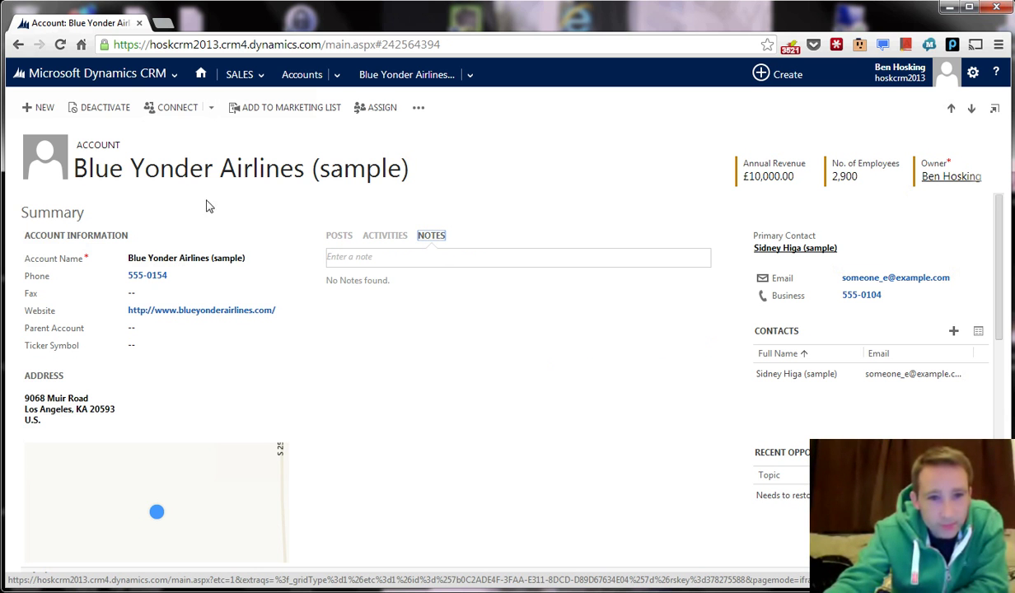
click(387, 235)
click(340, 236)
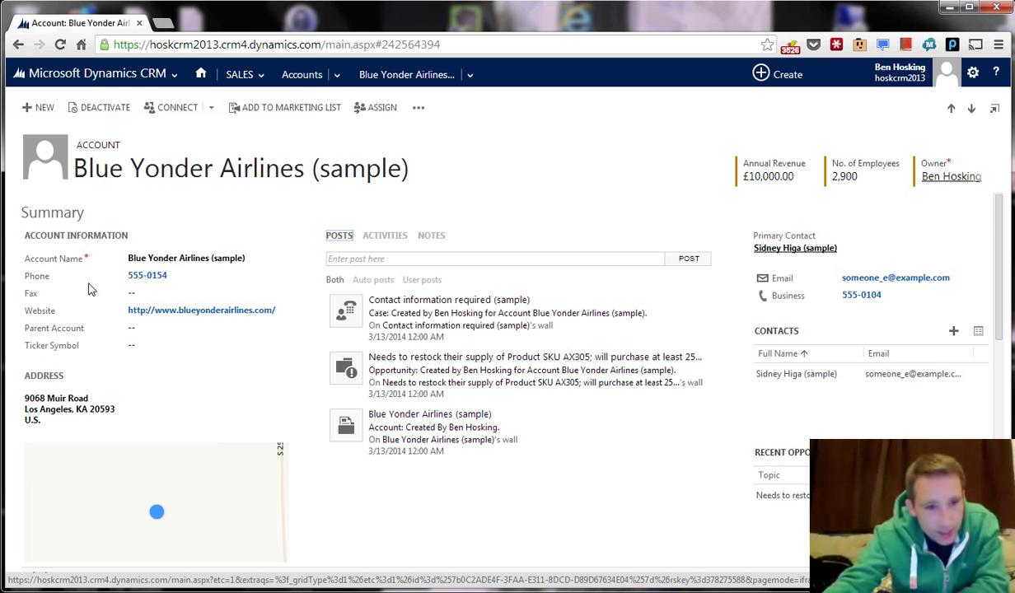
scroll(152, 380, down, 1)
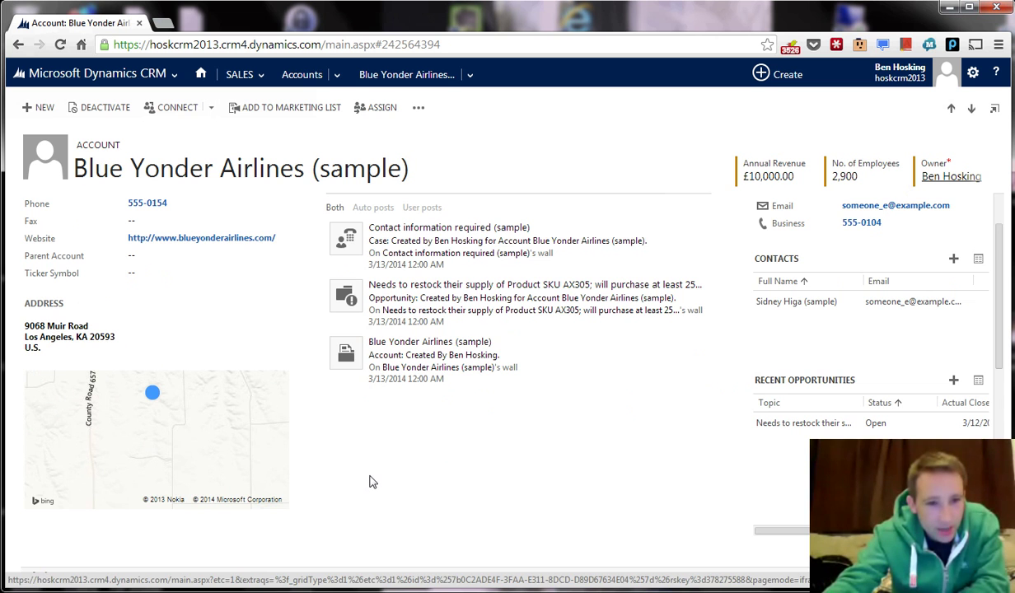
scroll(369, 481, down, 5)
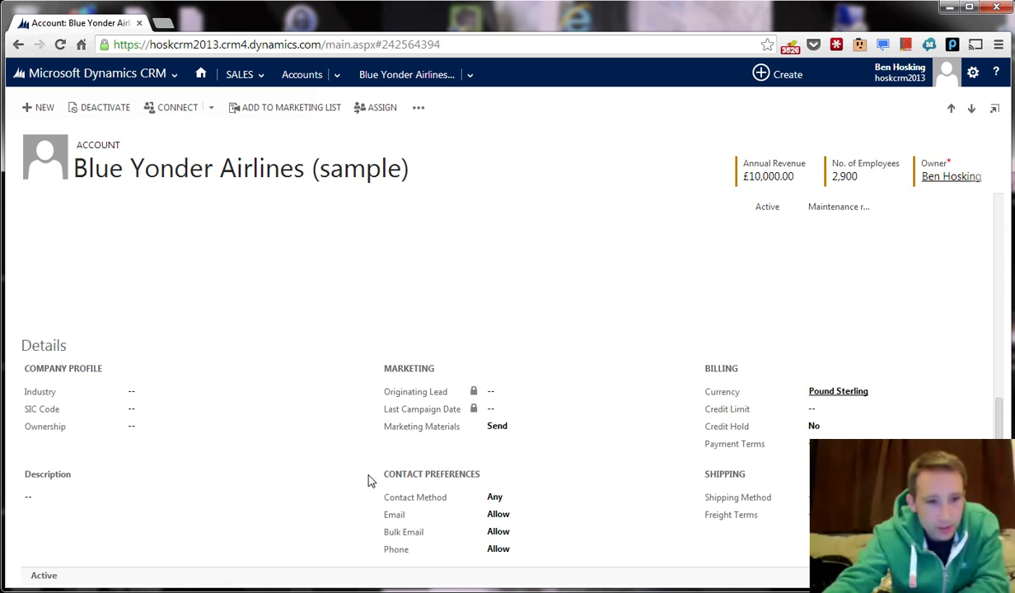
scroll(247, 453, down, 1)
scroll(702, 451, up, 7)
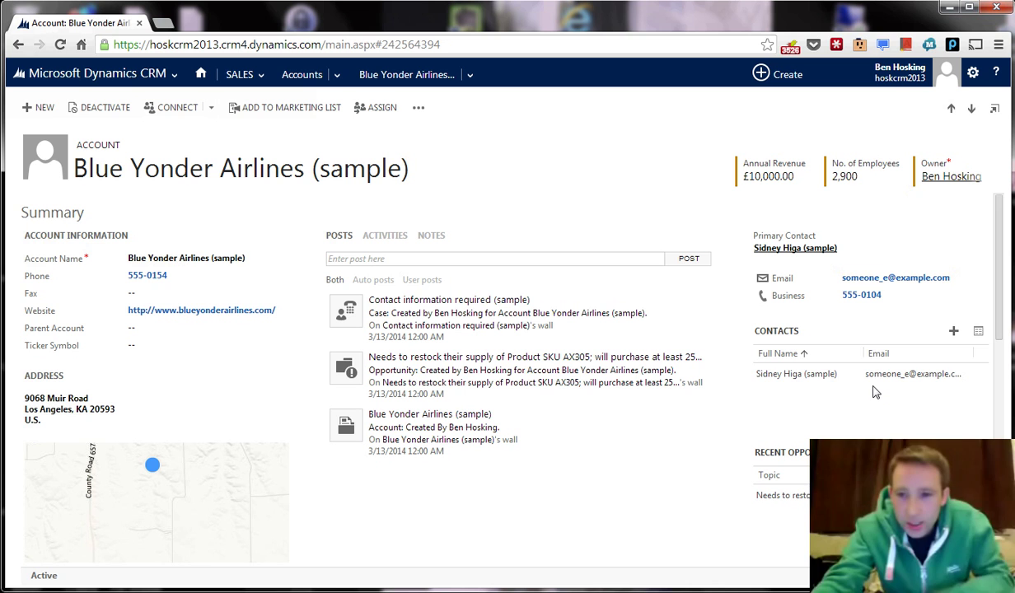
Search the Contacts subgrid for an existing contact, then choose to create a new one instead.
click(954, 333)
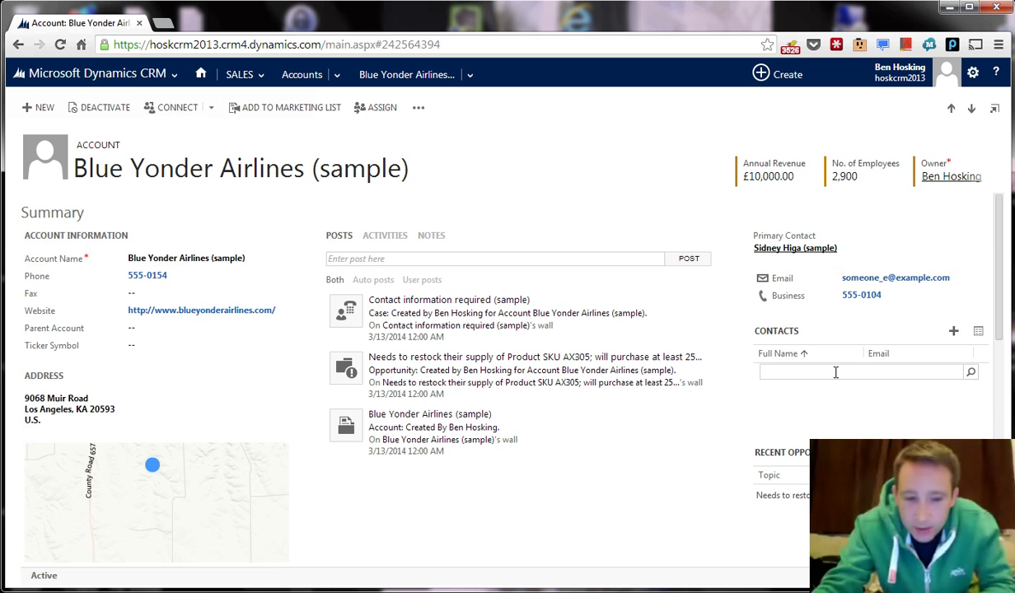
text(be)
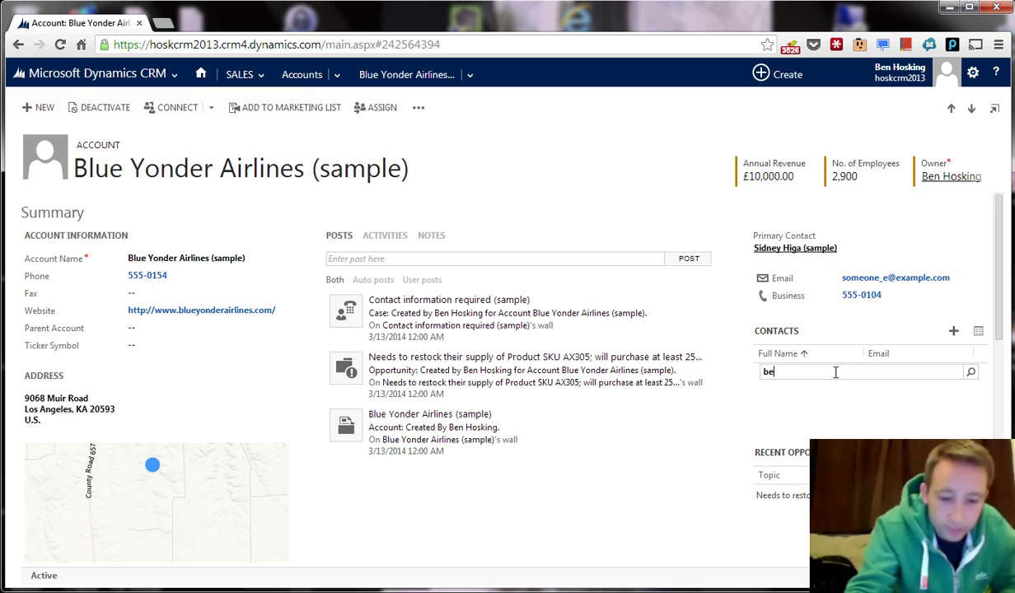
text(n)
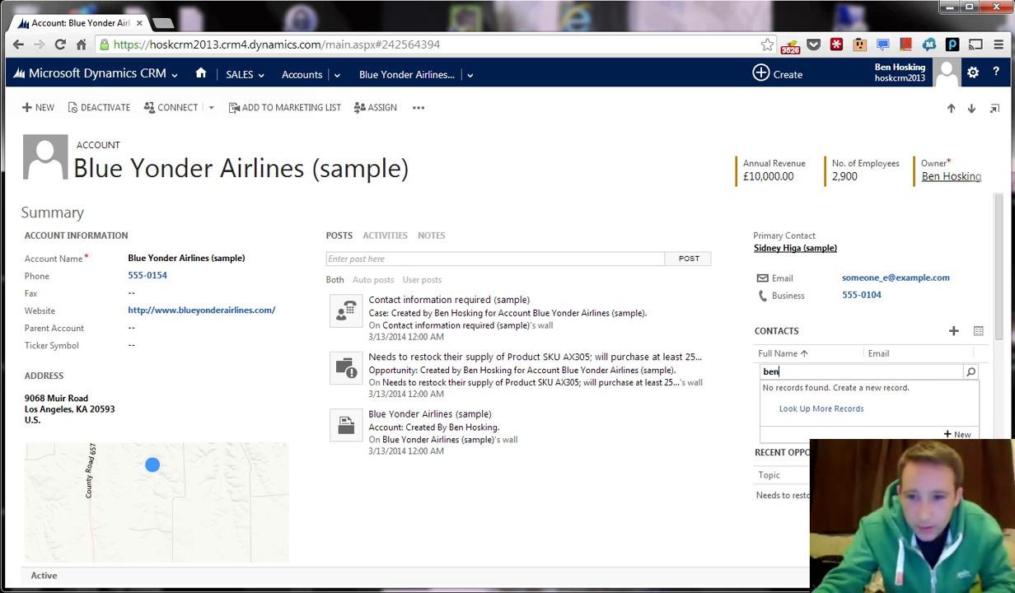
click(959, 435)
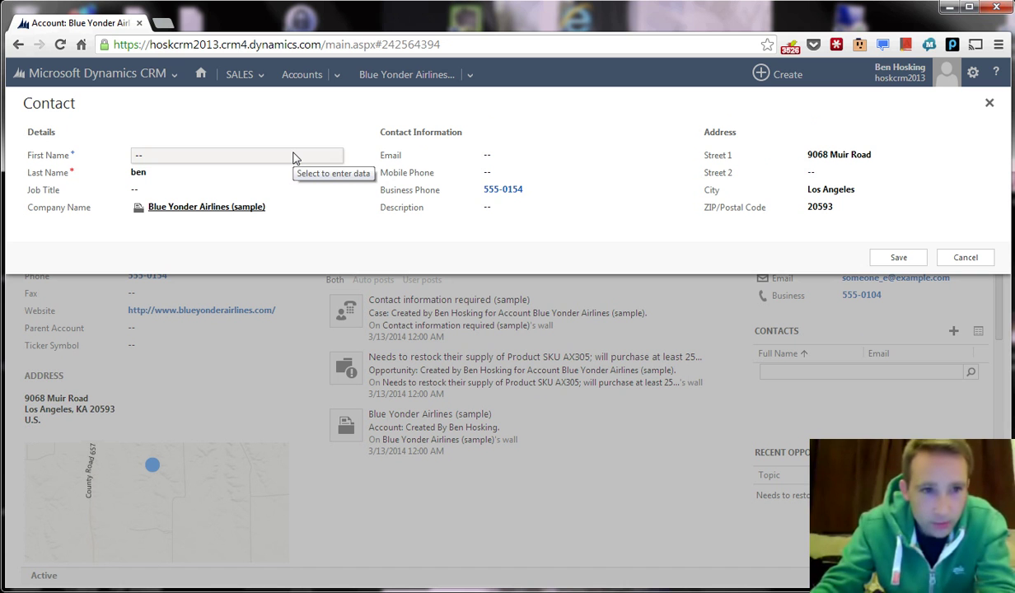
Fill in the contact's first and last name, set job title 'Crm Developer', and save.
click(295, 157)
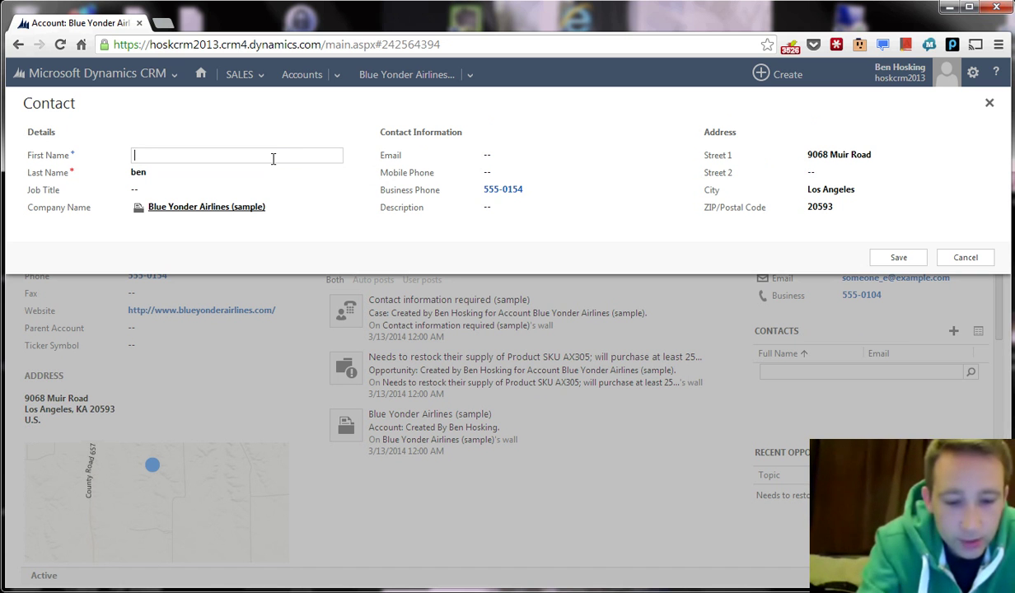
key(Tab)
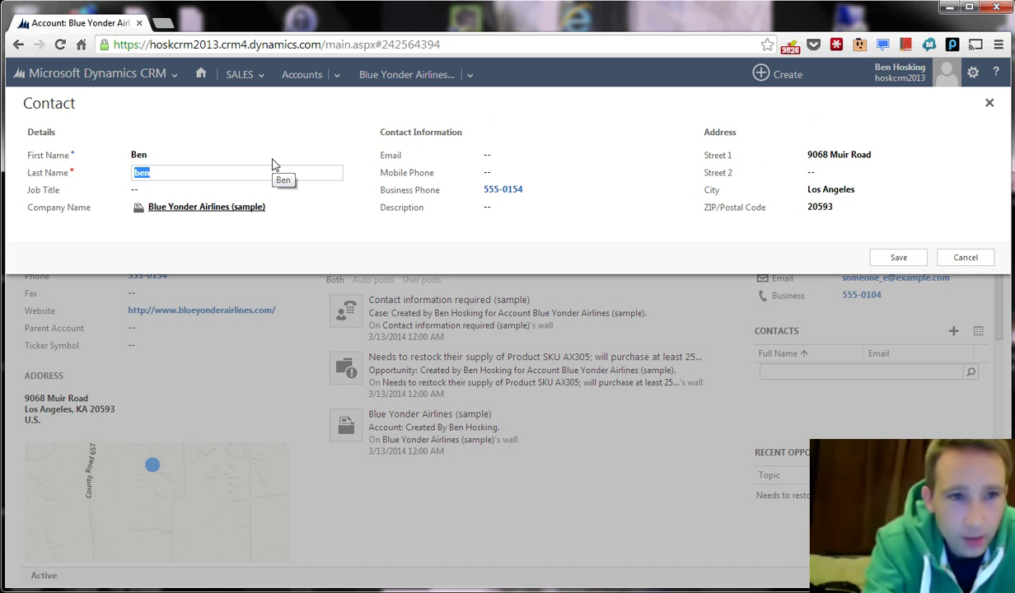
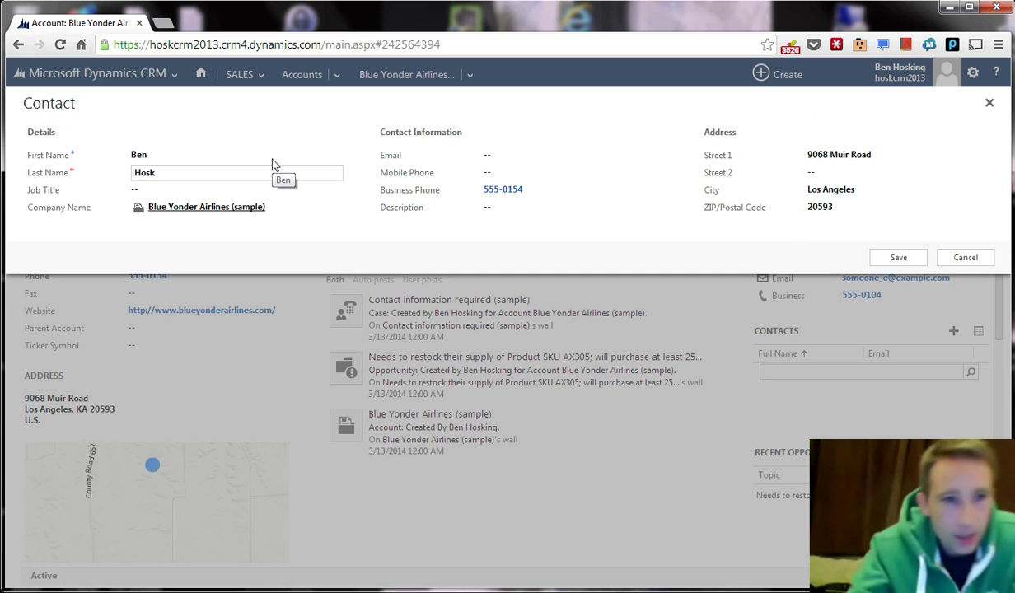
click(240, 187)
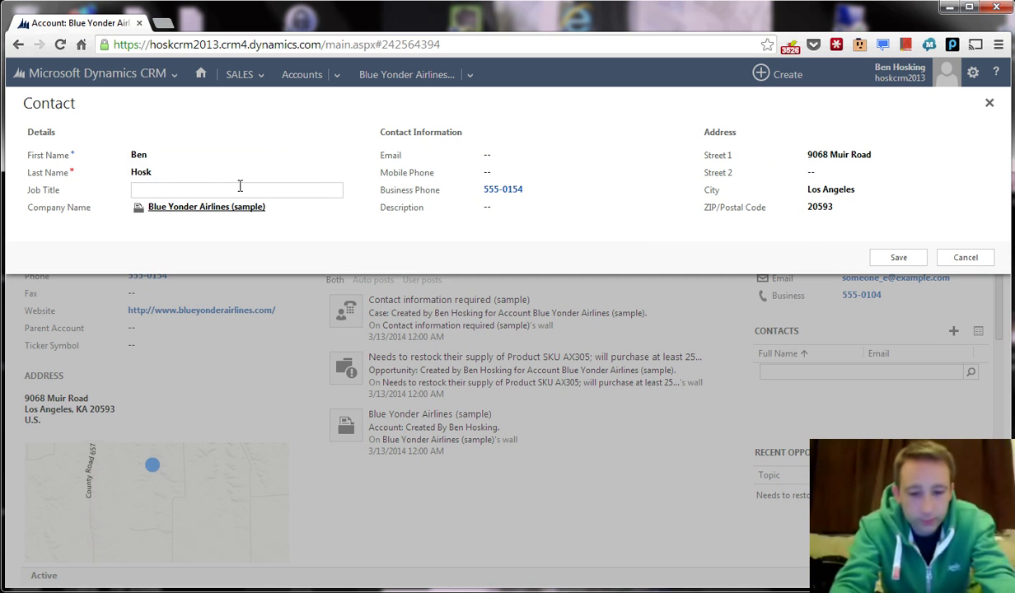
text(Crm Developer)
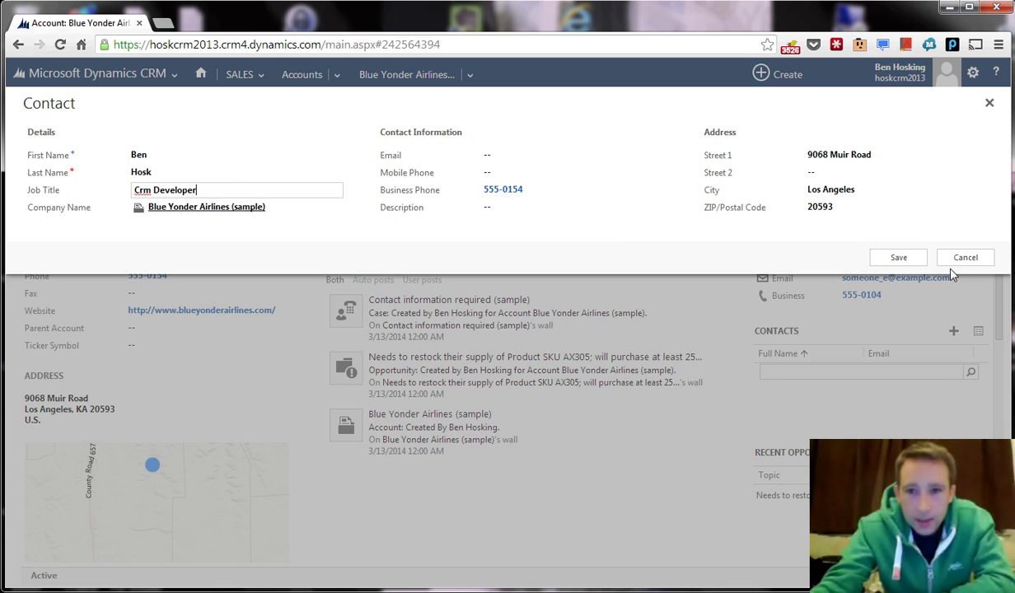
key(ctrl+a)
key(ctrl+s)
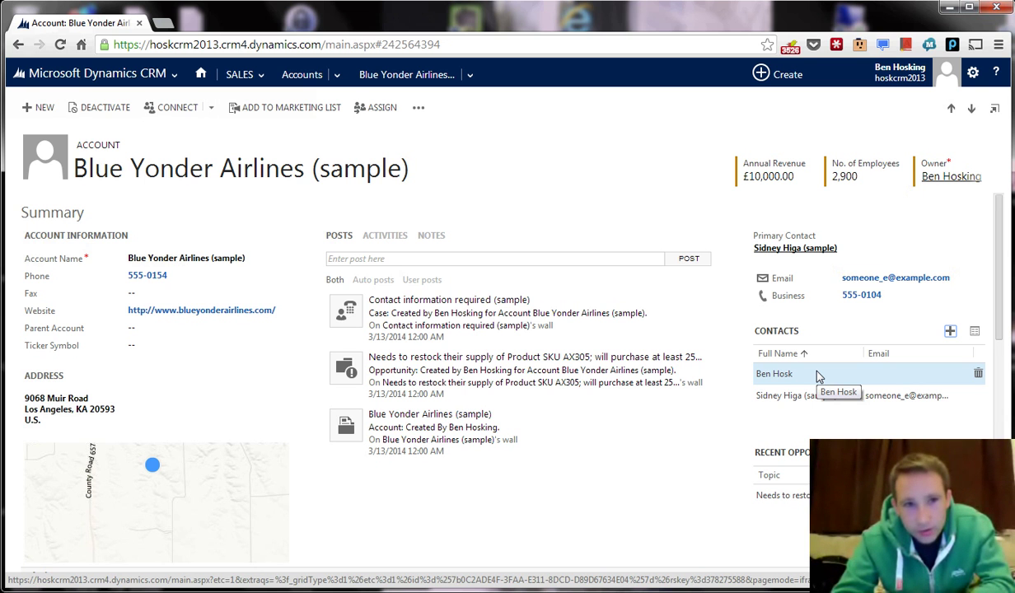
Open the Contact Associated View listing both of the account's contacts.
click(975, 333)
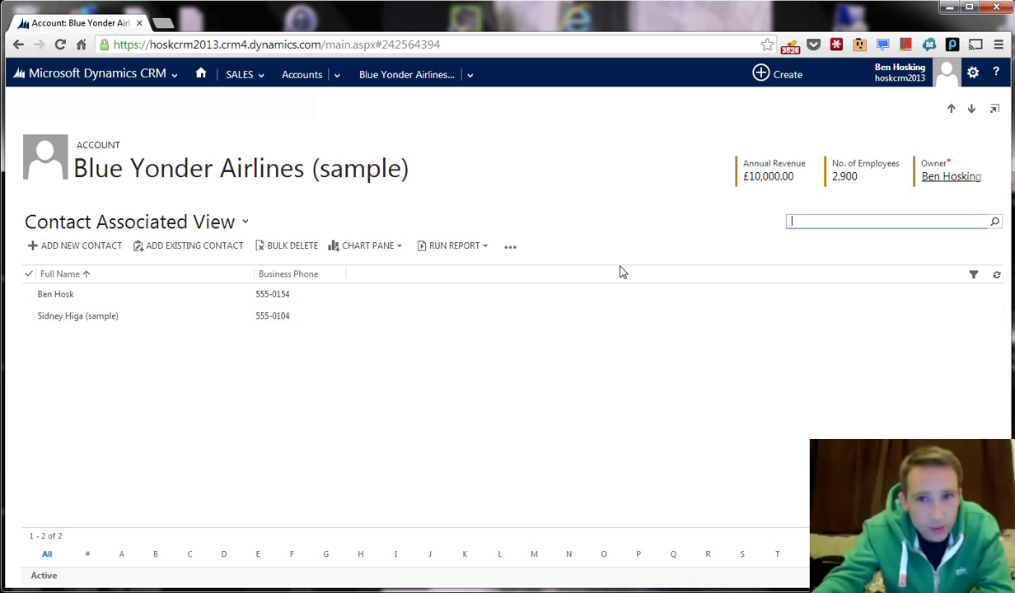
click(220, 165)
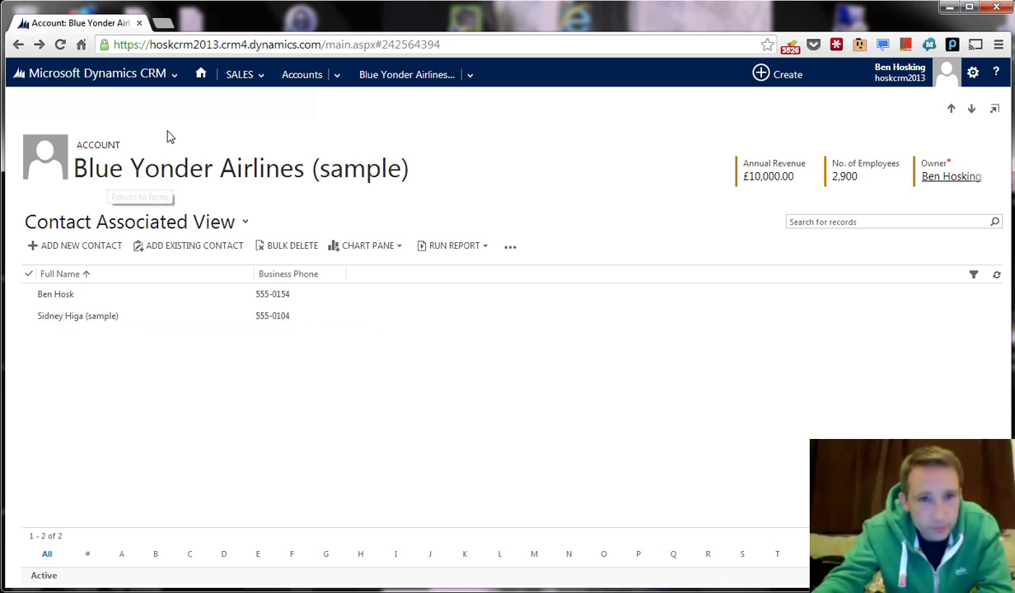
Reopen Blue Yonder Airlines (sample) through My Active Accounts.
click(313, 79)
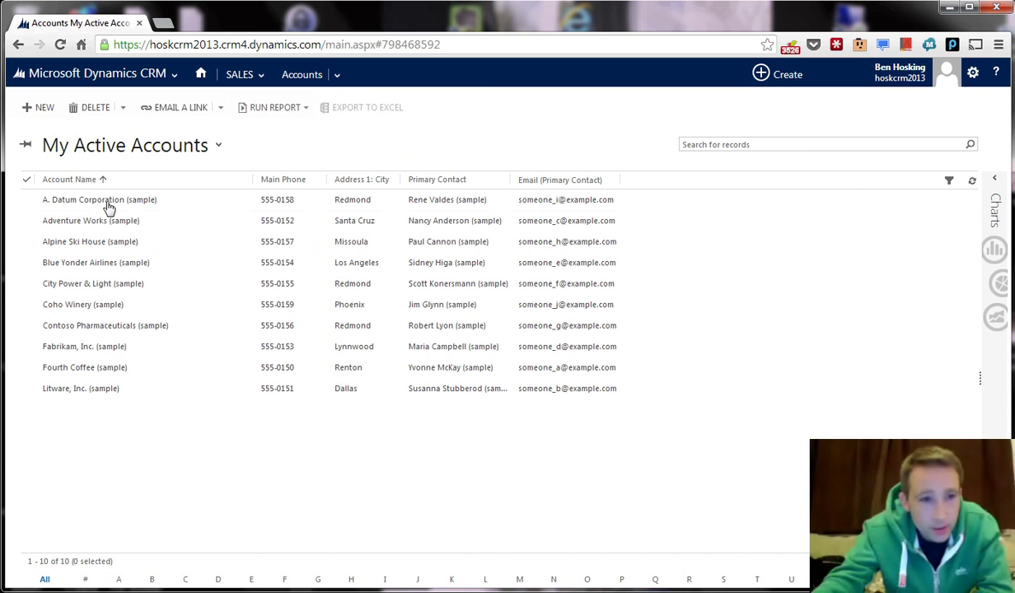
click(83, 263)
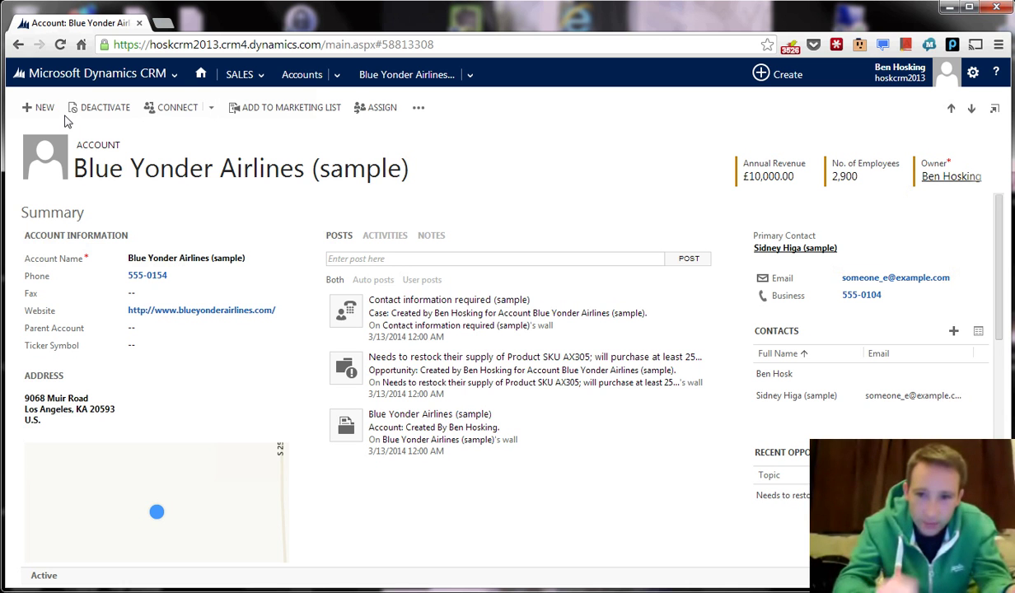
Browse the account's related record areas and Connect menu, ending on the '...' overflow commands.
click(416, 109)
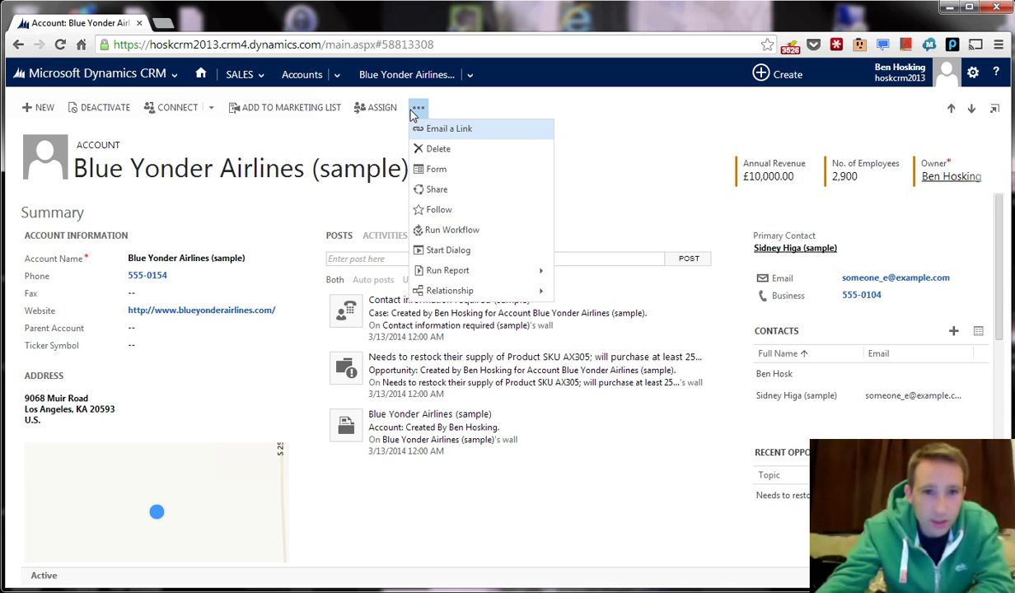
click(468, 77)
click(467, 80)
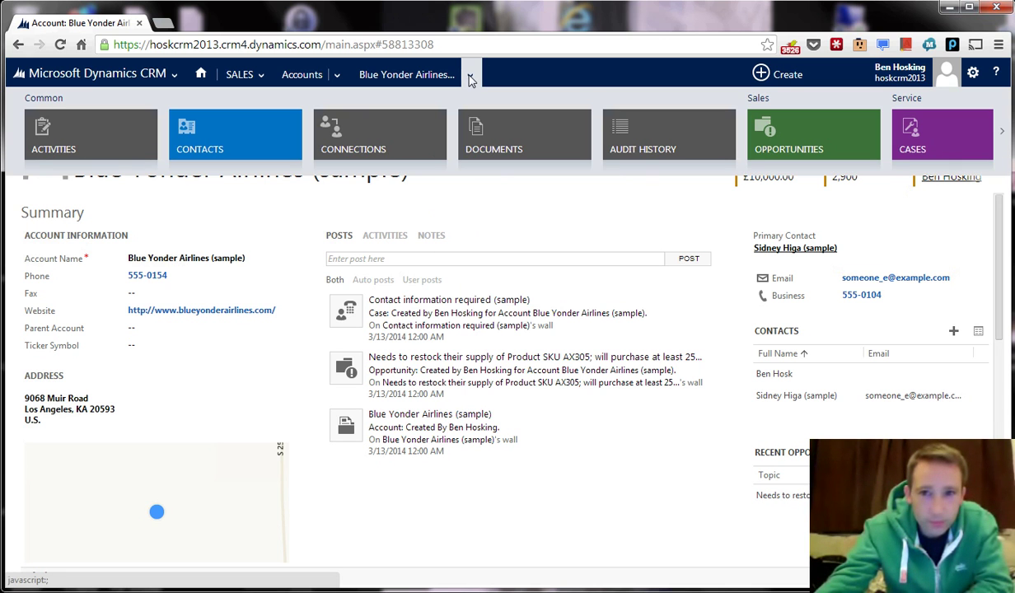
click(1001, 132)
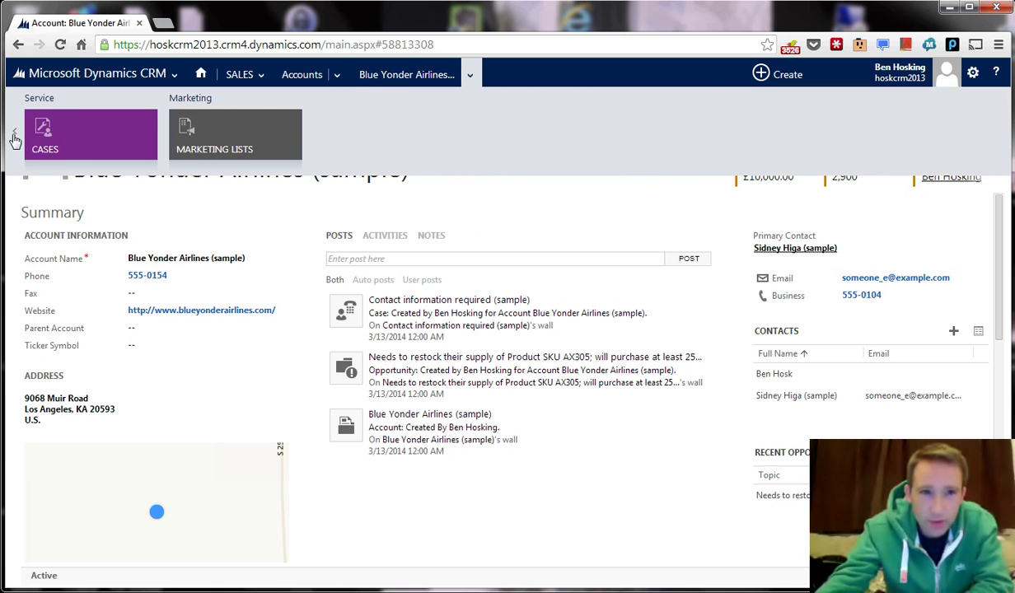
click(14, 132)
click(268, 196)
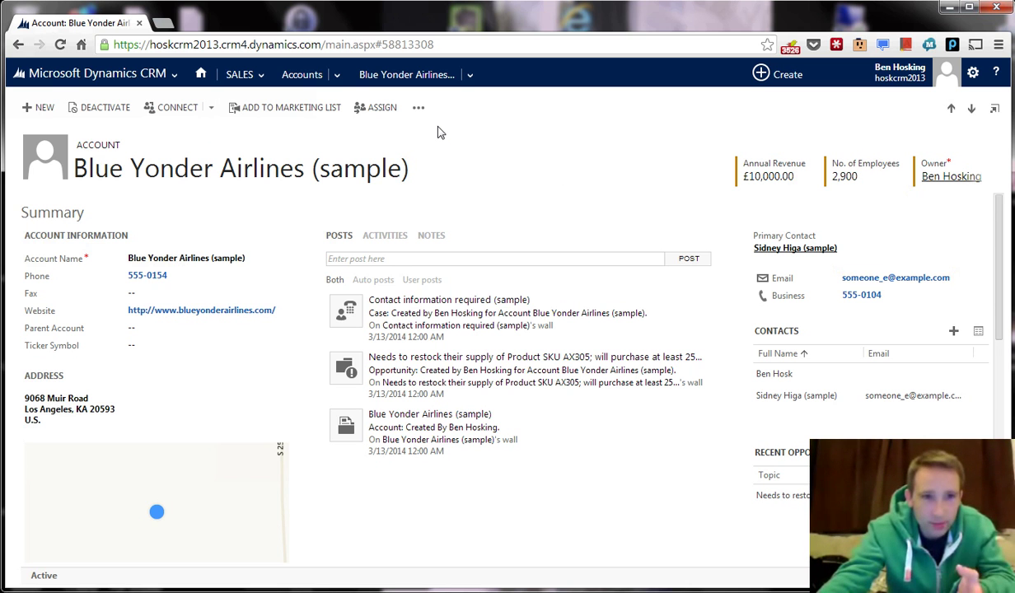
click(210, 107)
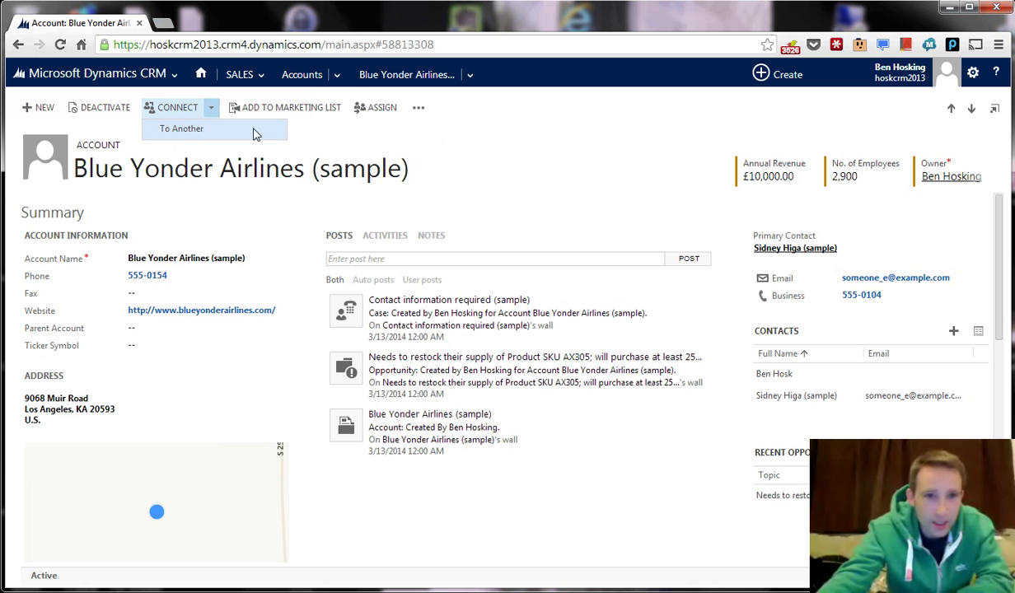
click(418, 108)
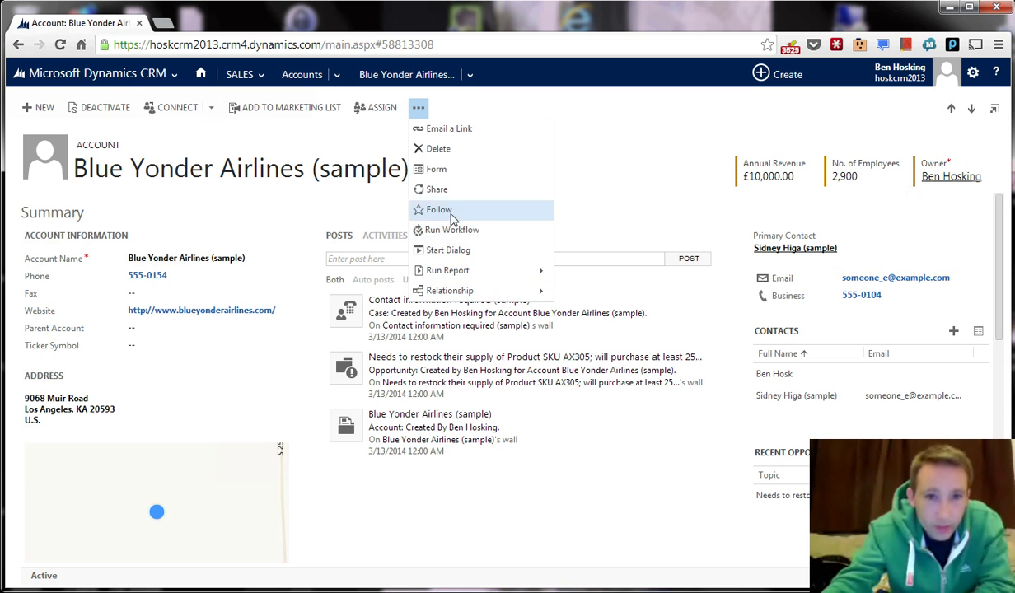
Open the Account form in the form editor, with the main window returned home and minimized.
click(436, 168)
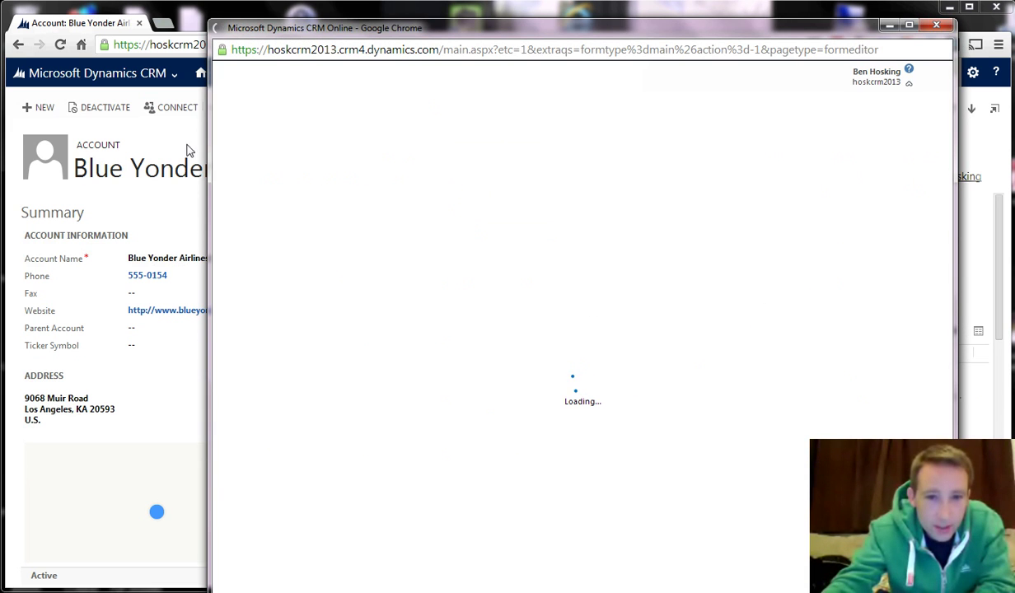
click(201, 73)
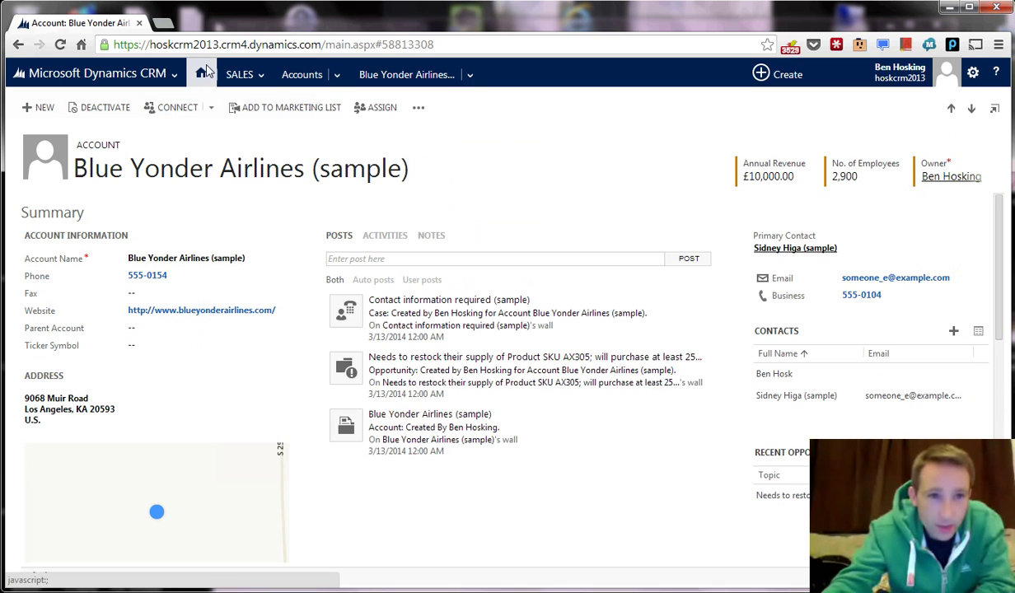
key(super+Down)
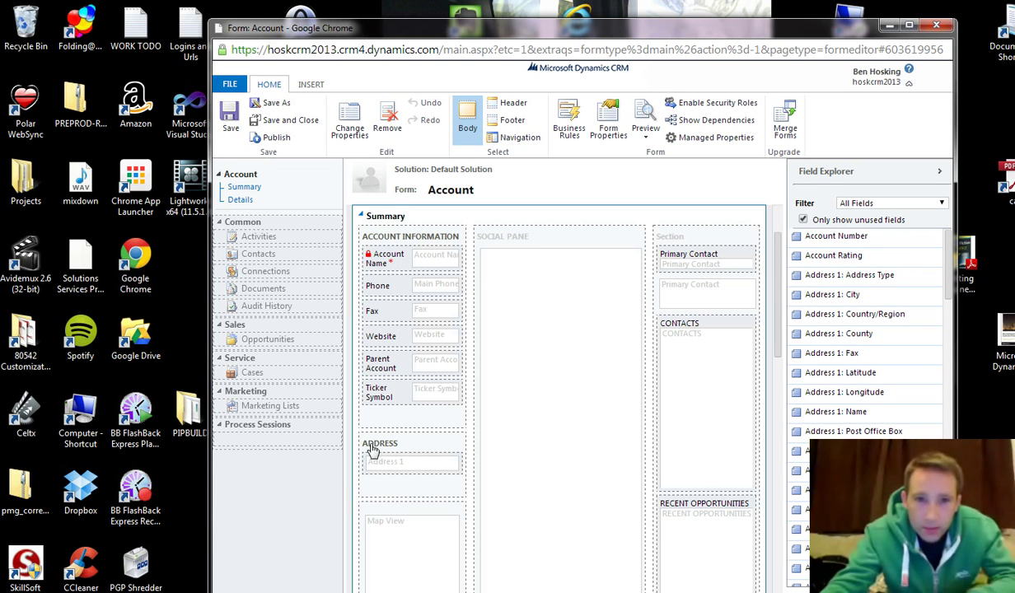
Scroll through the Account form's layout in the form editor.
scroll(438, 447, down, 1)
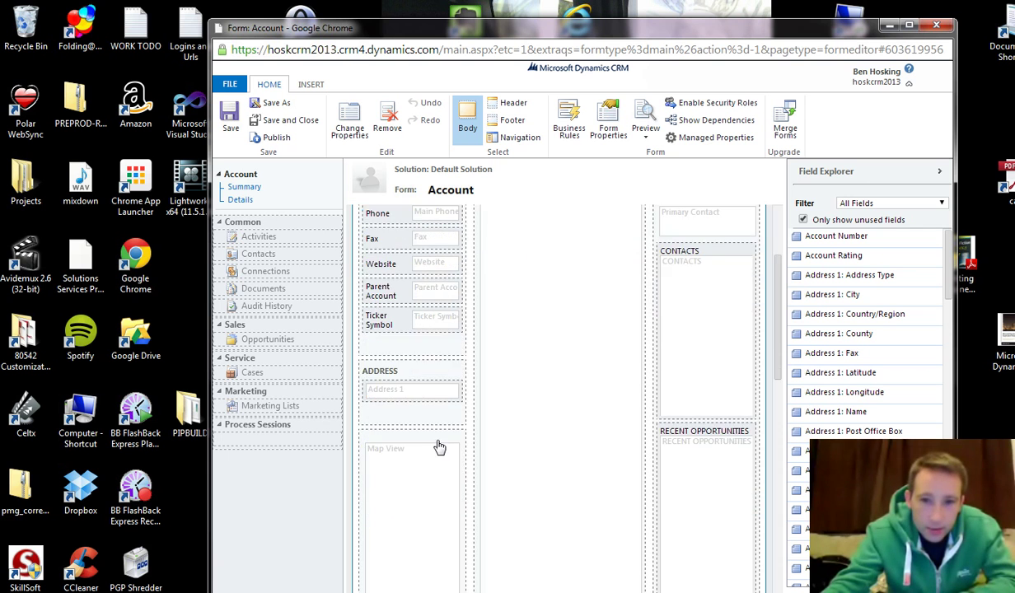
scroll(437, 447, up, 2)
scroll(702, 404, down, 1)
scroll(642, 399, up, 1)
scroll(576, 407, down, 1)
scroll(569, 416, down, 1)
scroll(530, 439, down, 2)
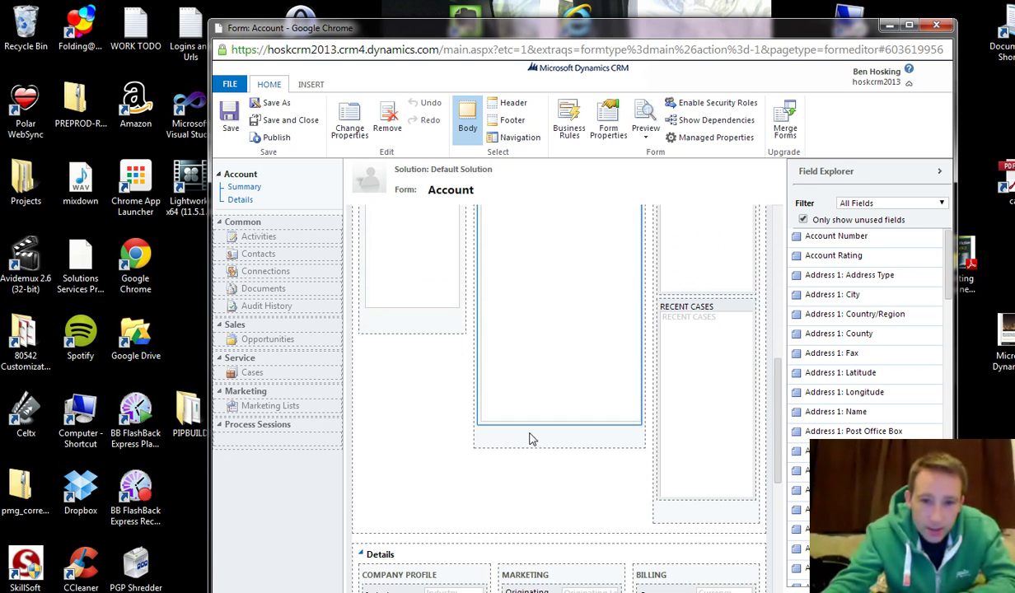
scroll(530, 437, up, 2)
scroll(530, 439, down, 3)
scroll(519, 440, up, 4)
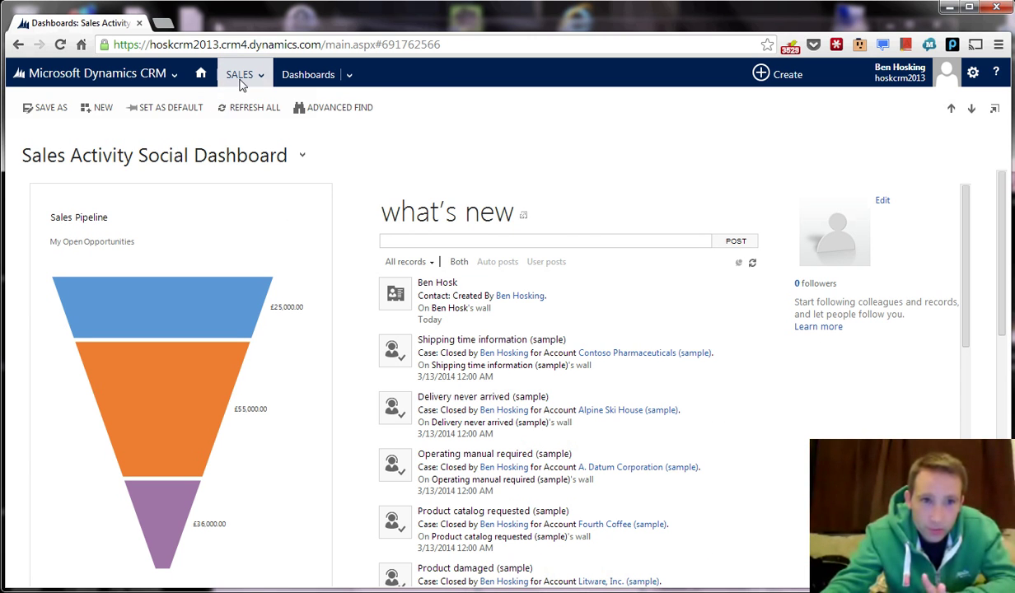
Open the Blue Yonder Airlines (sample) account from Sales' recently viewed accounts.
click(241, 76)
click(580, 138)
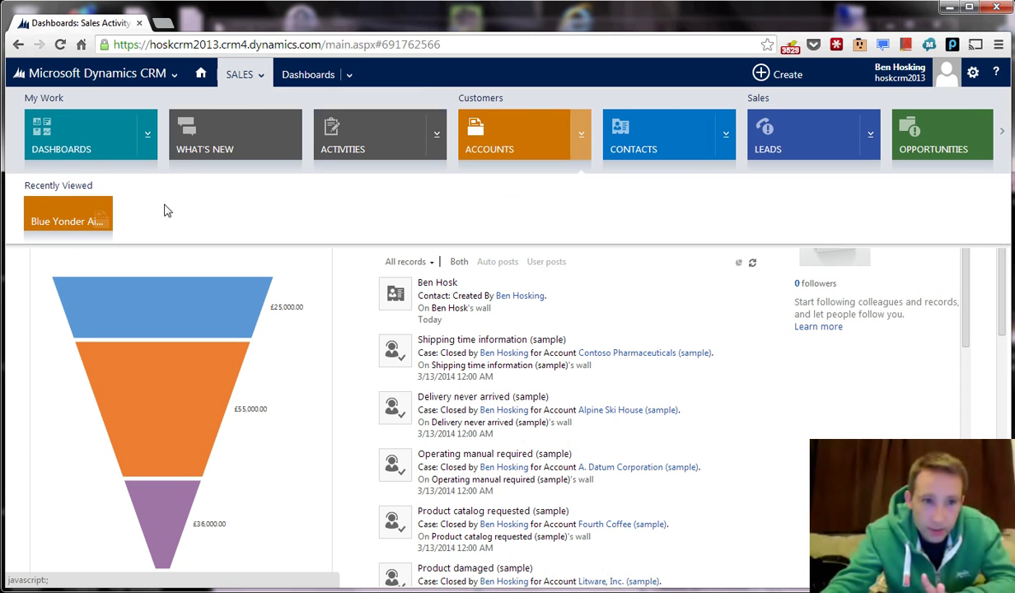
click(66, 217)
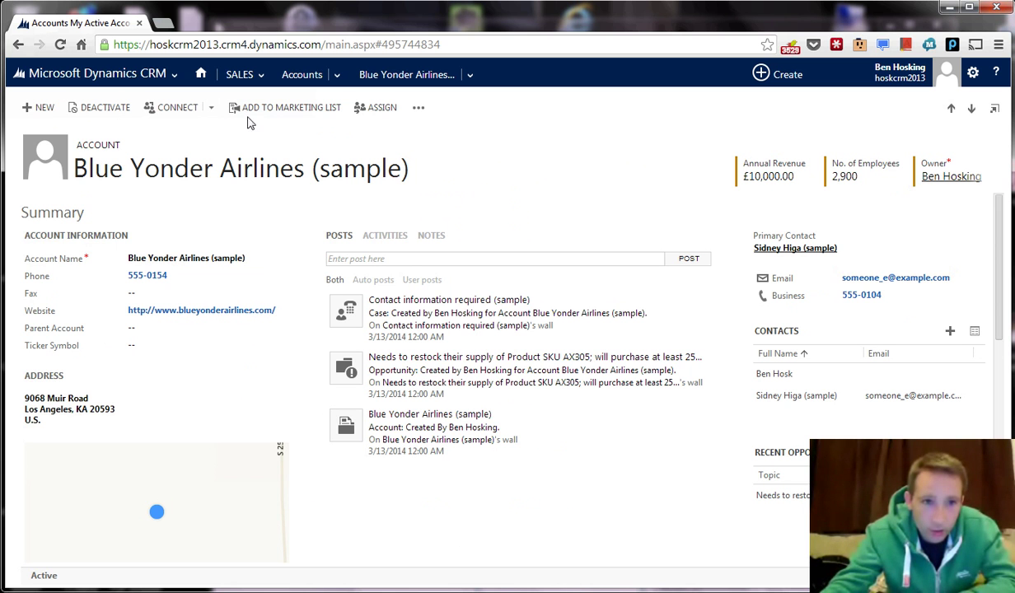
Return to the account page, check its additional actions, and show its related record areas.
click(419, 589)
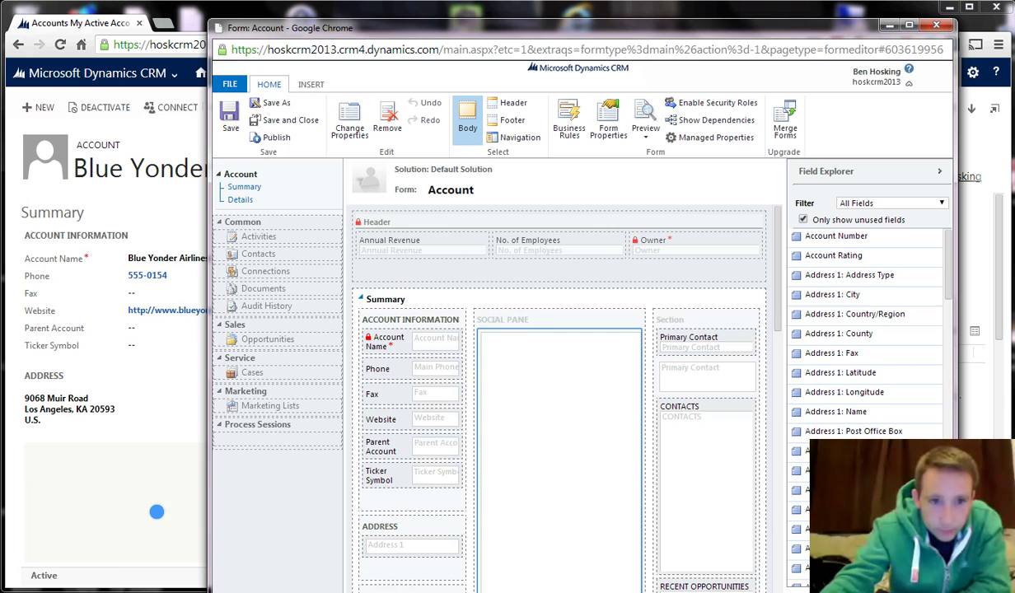
click(116, 576)
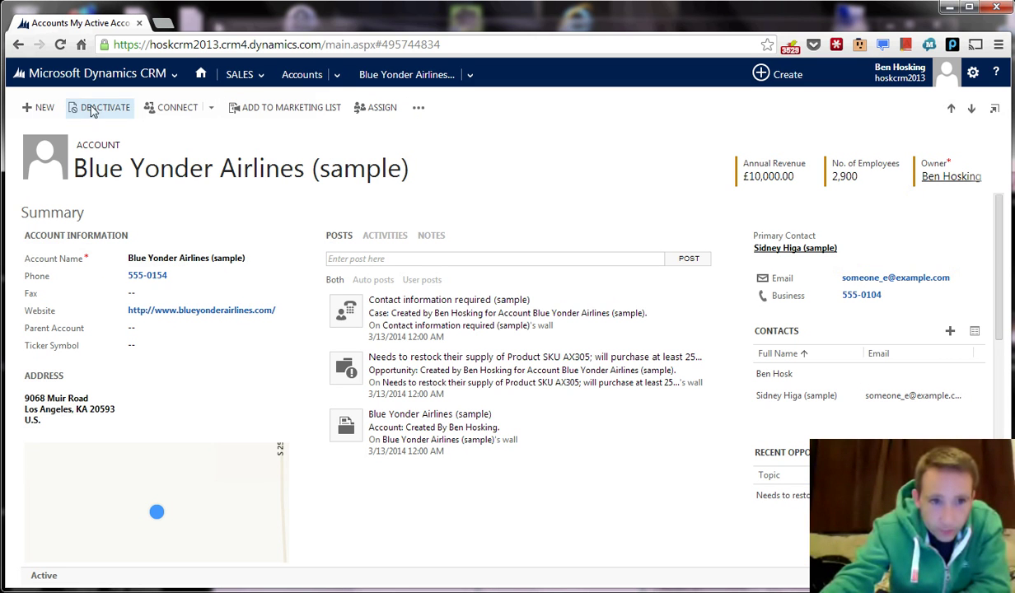
click(417, 107)
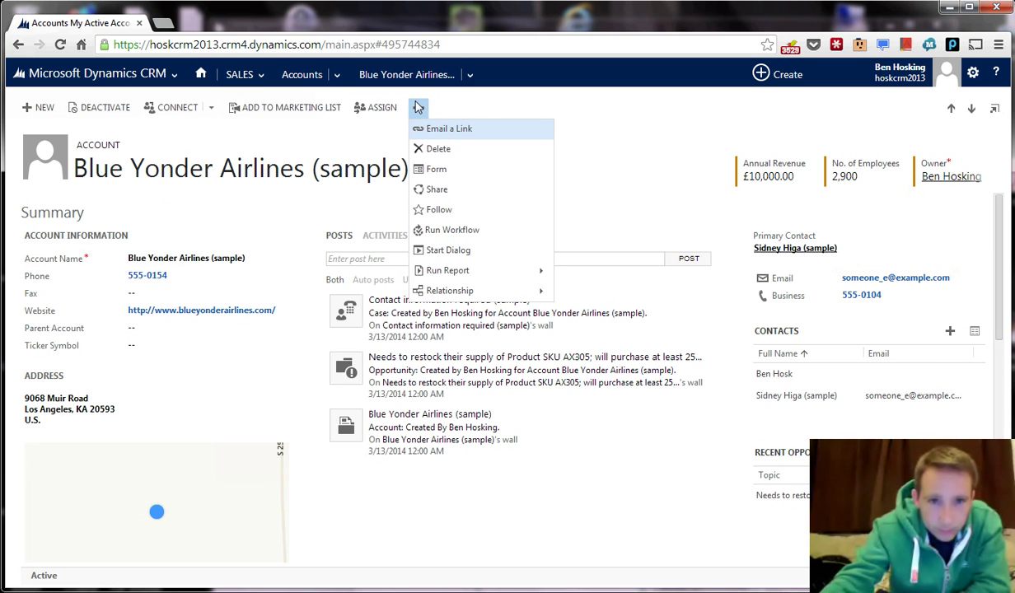
click(471, 76)
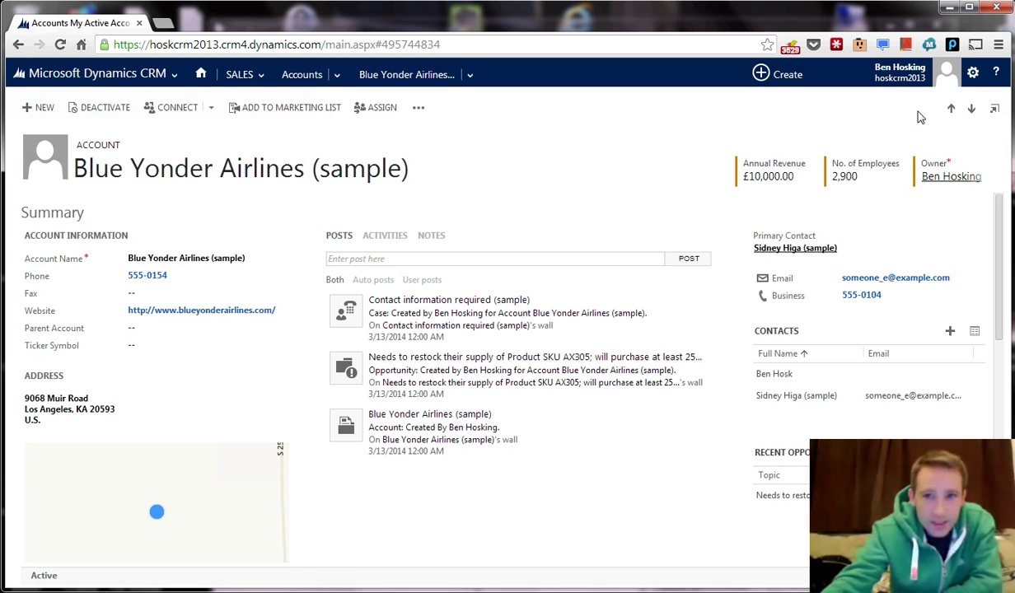
click(470, 74)
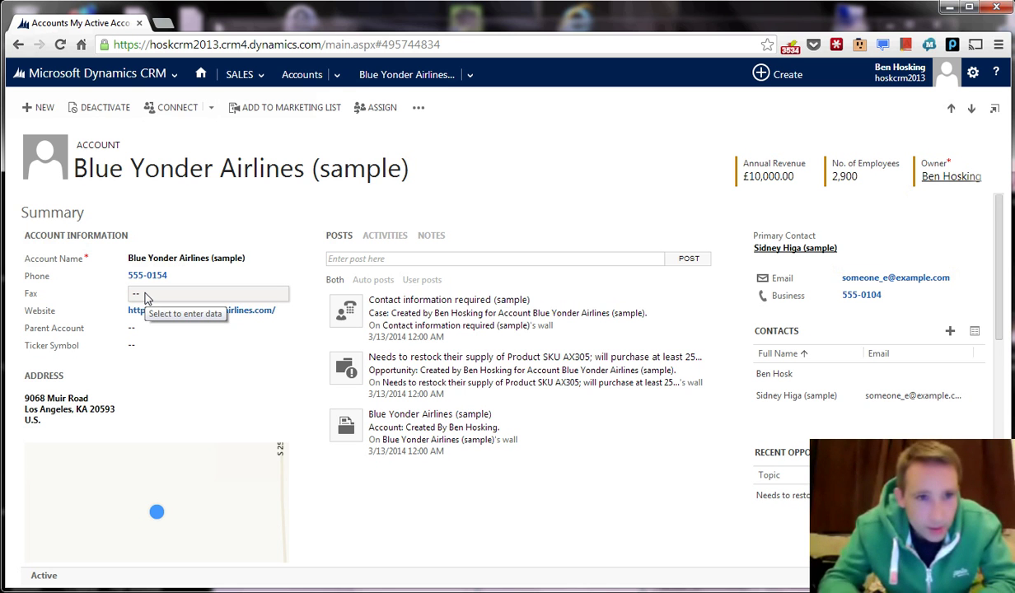
Show the Sales navigation tiles, Dashboards through Opportunities, over the Blue Yonder Airlines account.
click(261, 83)
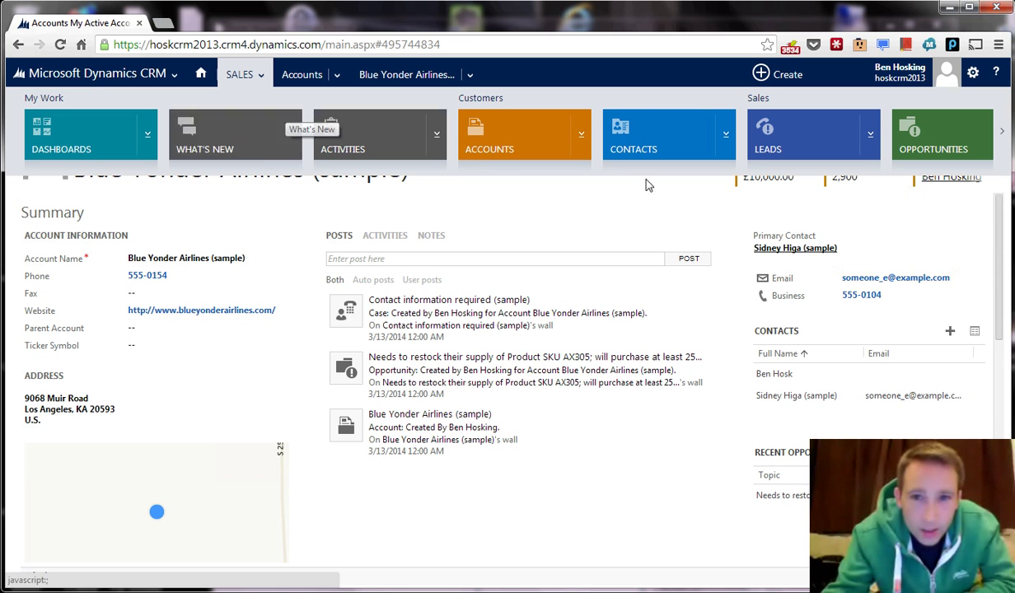
Go to Sales > Leads and open the qualified sample lead for Consolidated Messenger.
click(242, 74)
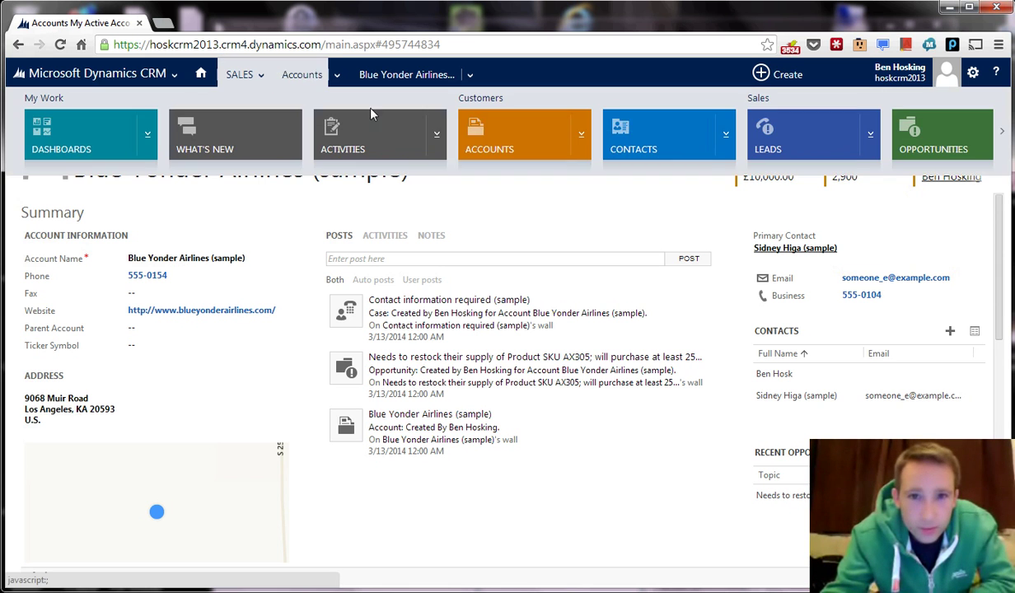
click(786, 138)
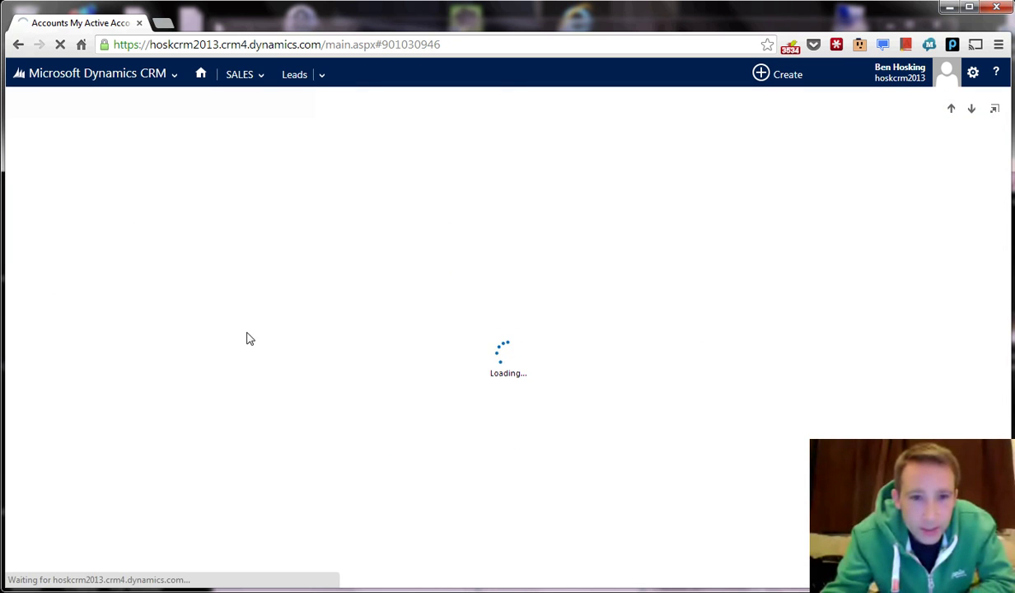
click(92, 242)
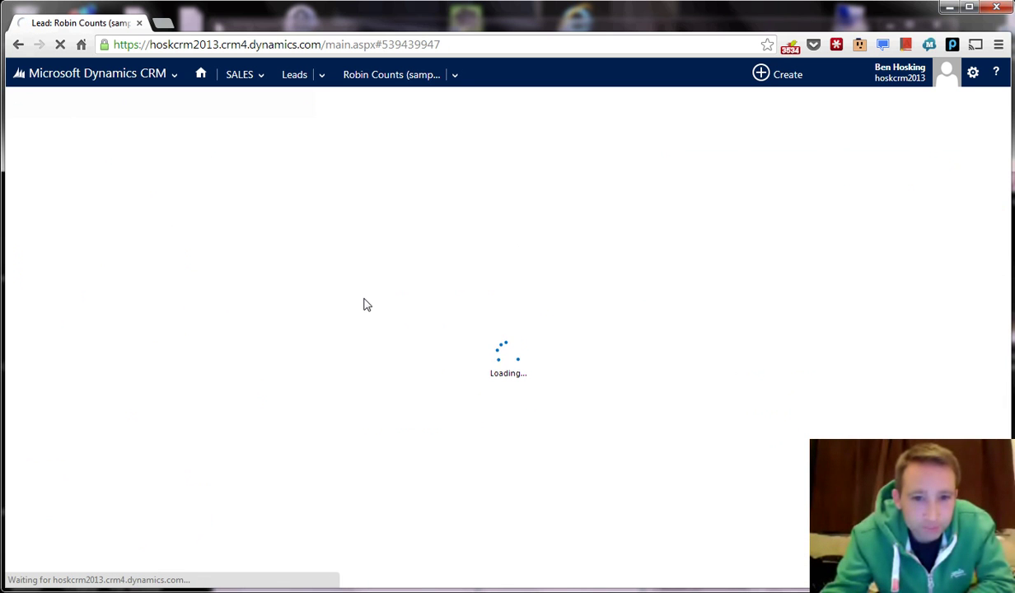
click(47, 82)
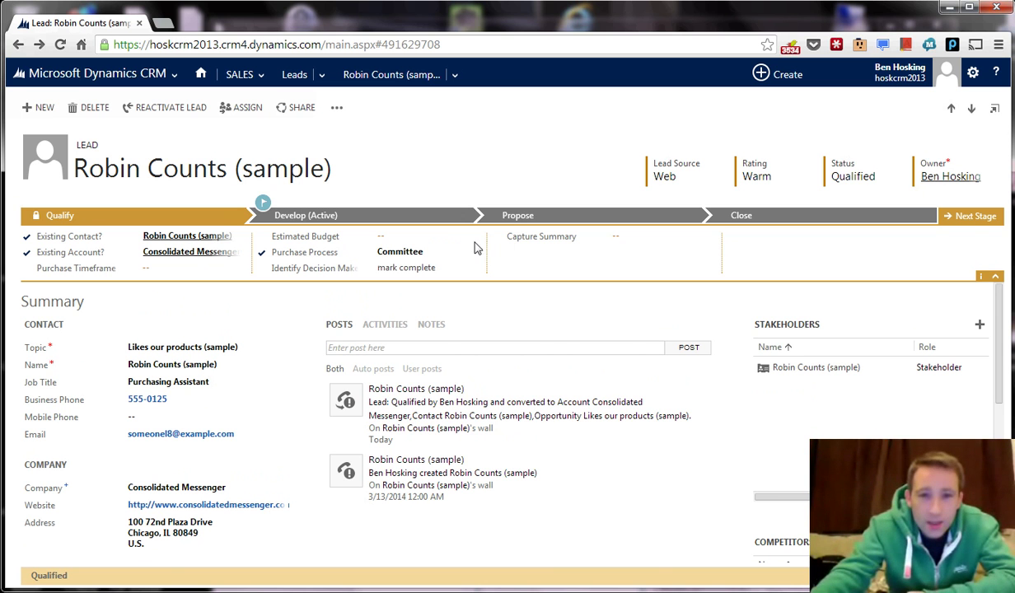
Advance the lead to its next stage, continuing with the 'Likes our products (sample)' opportunity.
click(968, 219)
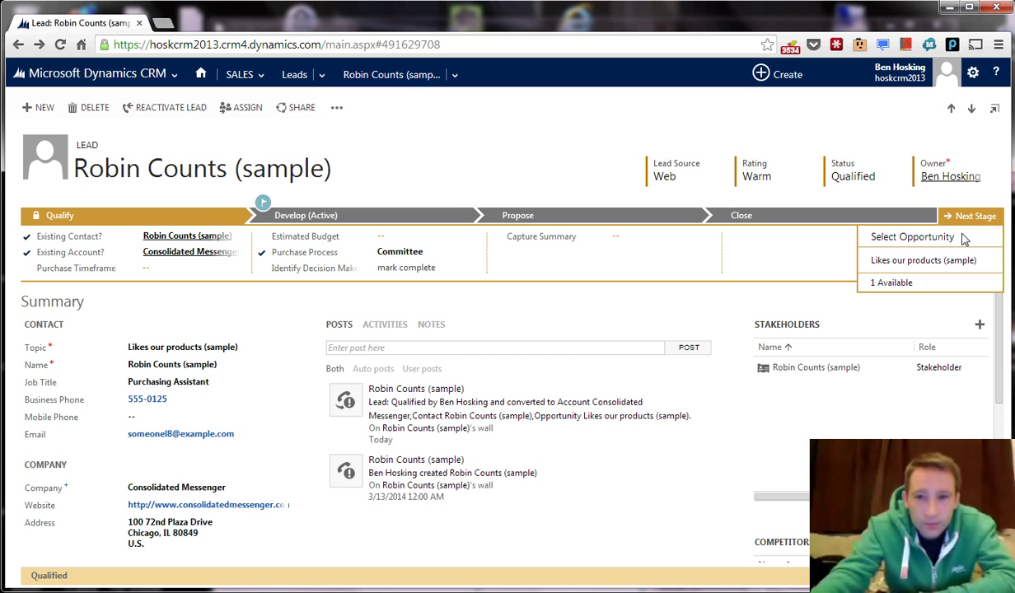
click(926, 258)
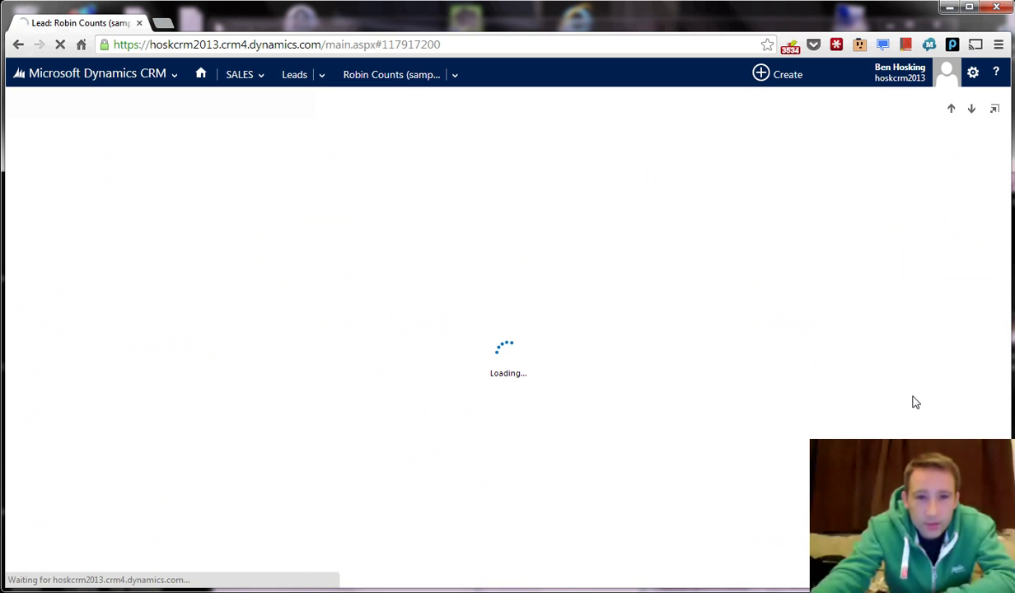